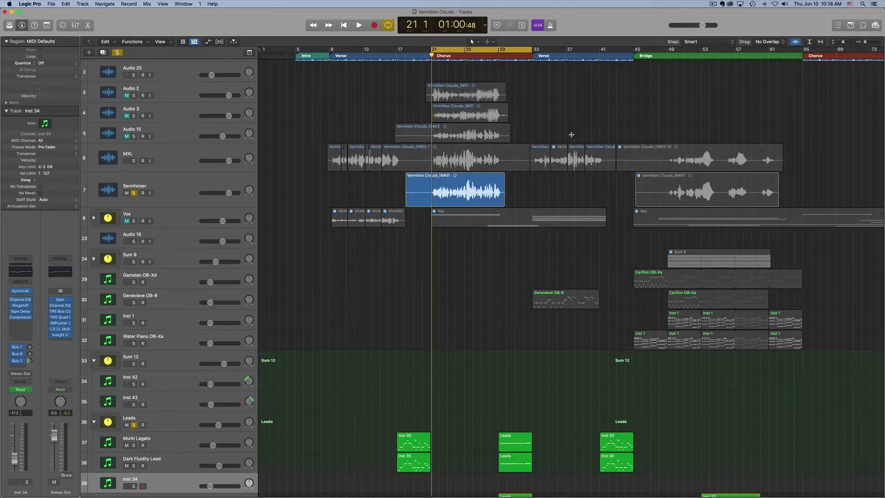
- Move the playhead to bar 19 and select the Vermilion Clouds_16#01 vocal region on the Sennheiser track
scroll(561, 112, up, 2)
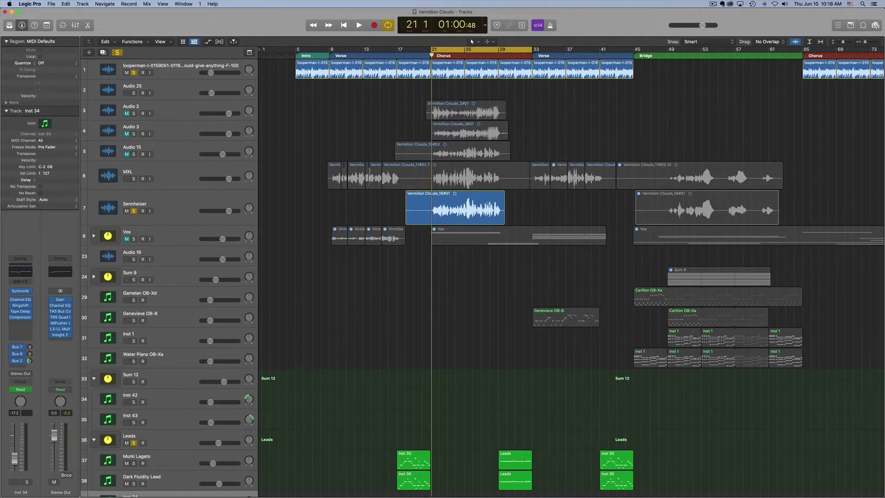
key(comma)
key(comma)
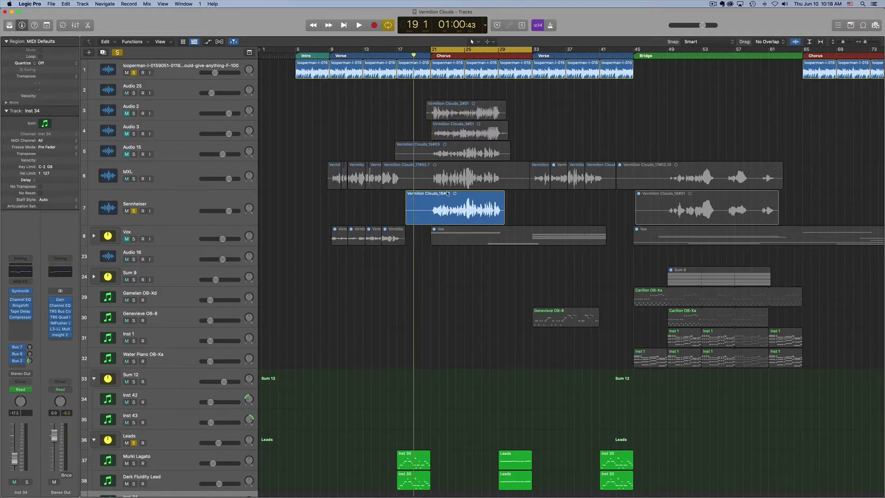
click(456, 200)
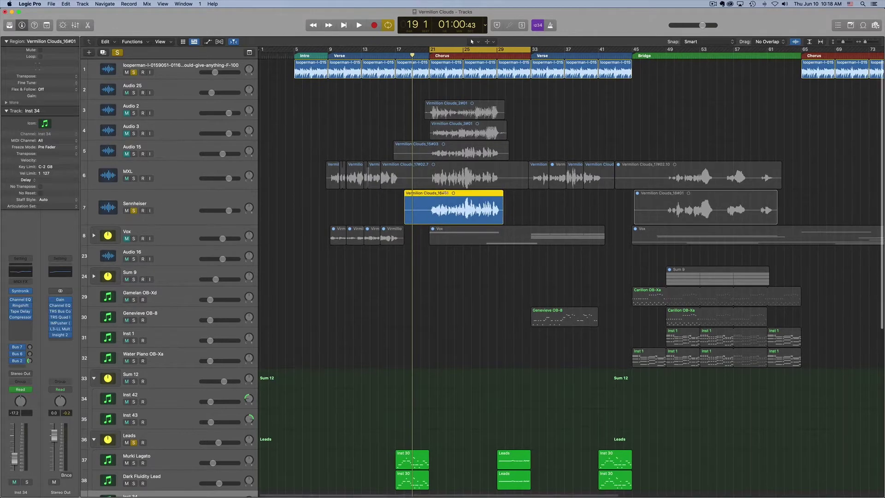
- Check which external sample editor is assigned in the File Editor section of the audio preferences, and close the preferences
click(30, 4)
mouse_move(141, 58)
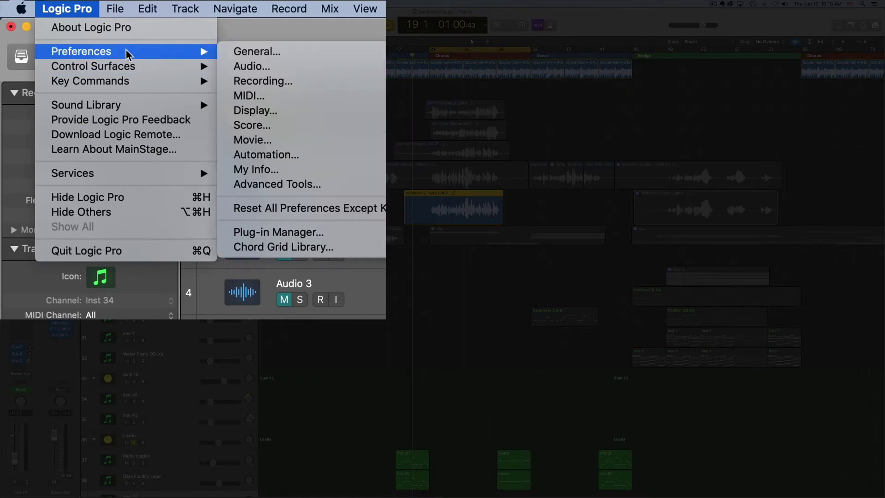
click(254, 68)
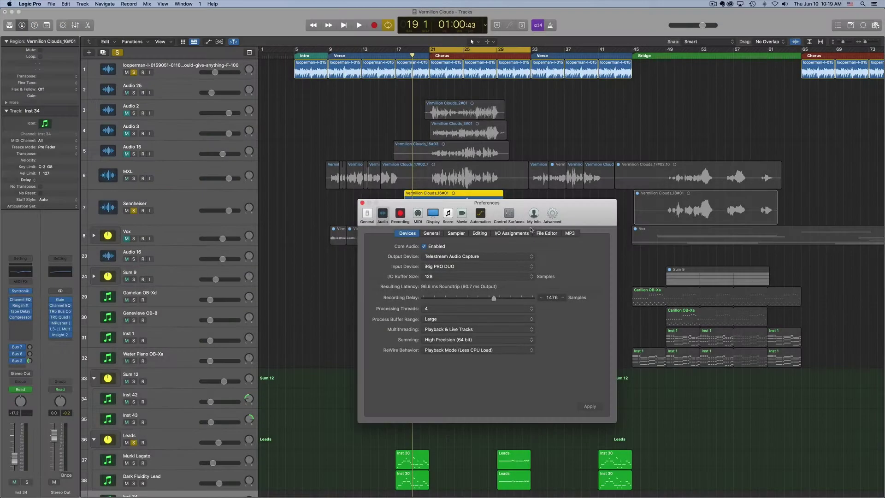
click(548, 233)
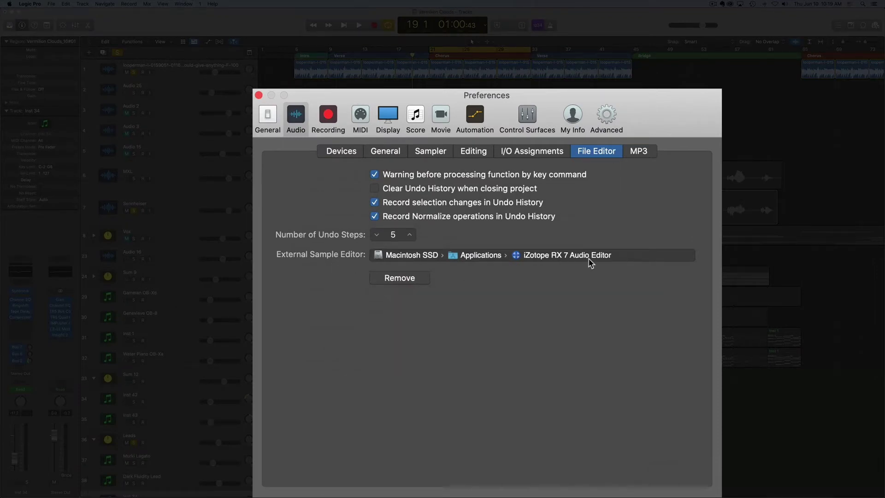
click(259, 96)
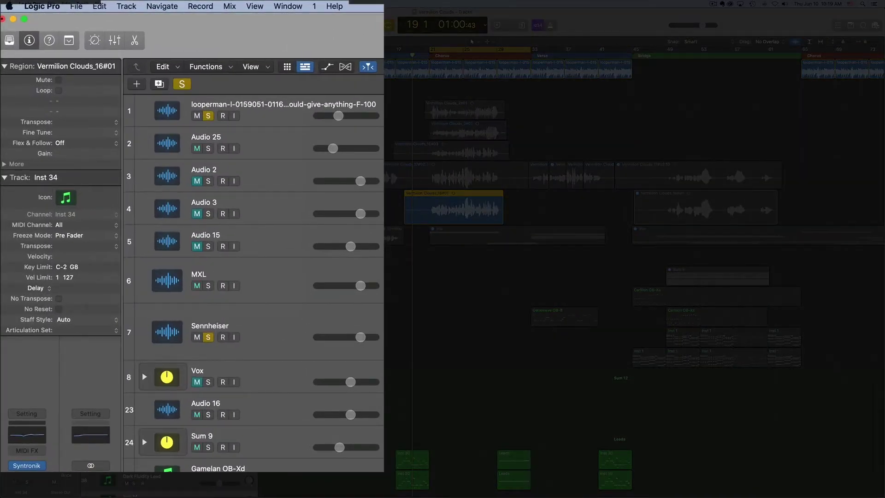
- Open the selected vocal region in iZotope RX 7 Audio Editor and reposition its window
click(106, 7)
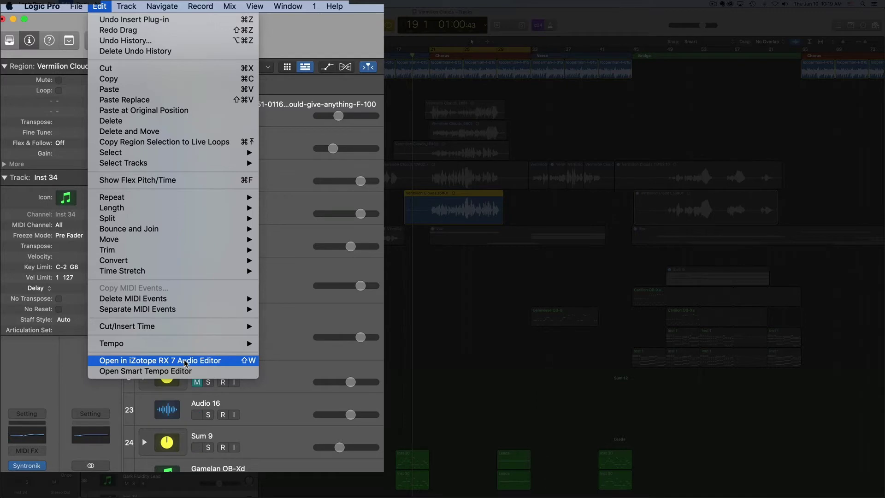
key(shift+w)
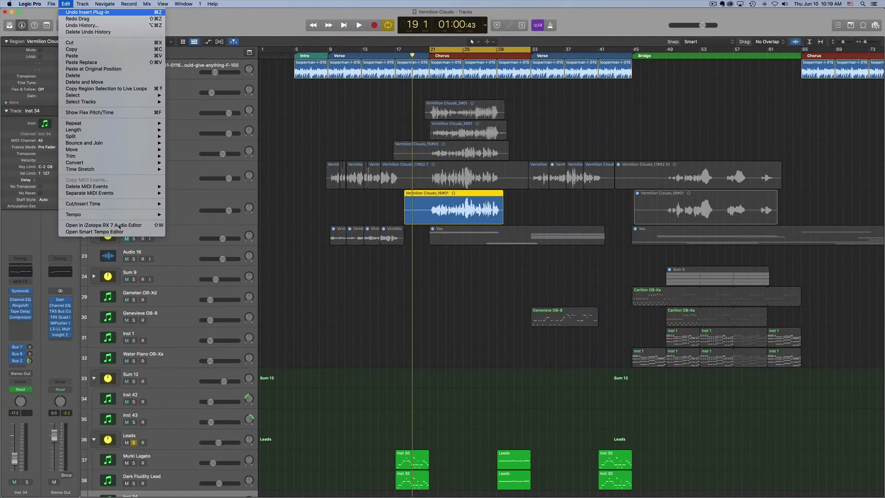
click(119, 226)
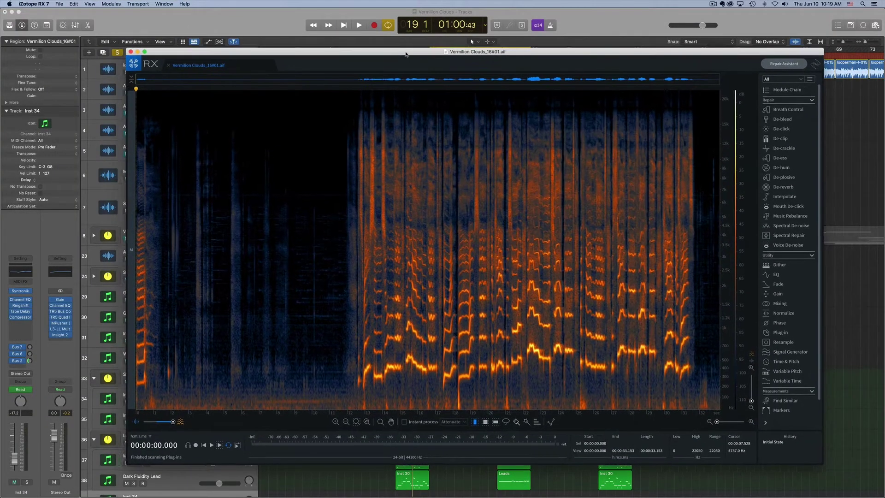
drag(406, 54, 396, 42)
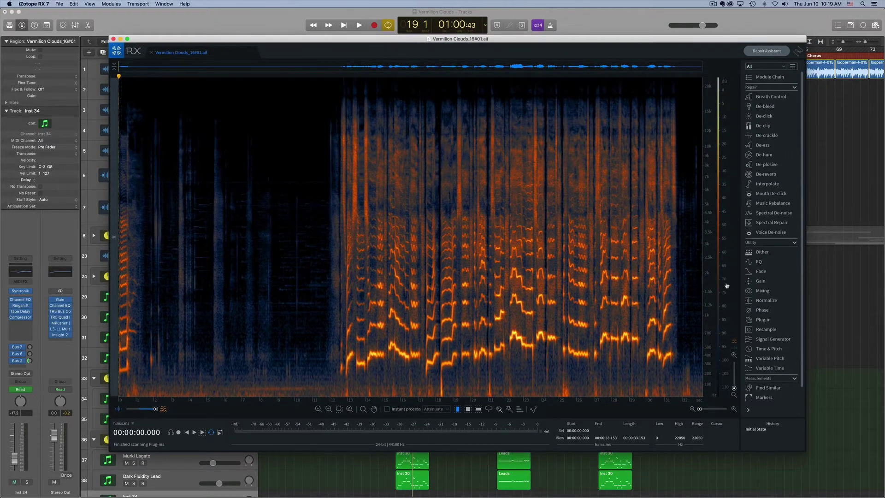
- Brighten the spectrogram's amplitude colour range and select the noise-only passage from about 8.8 to 11.9 s, before the singing starts
drag(722, 281, 725, 224)
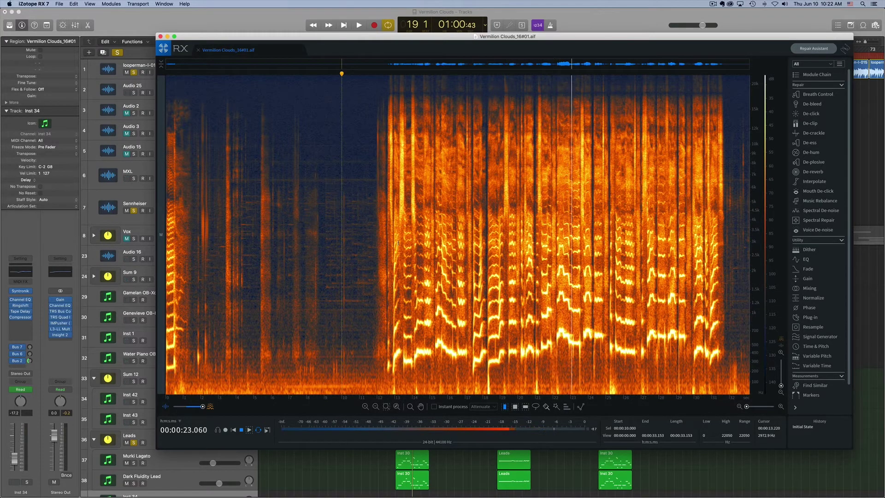
key(space)
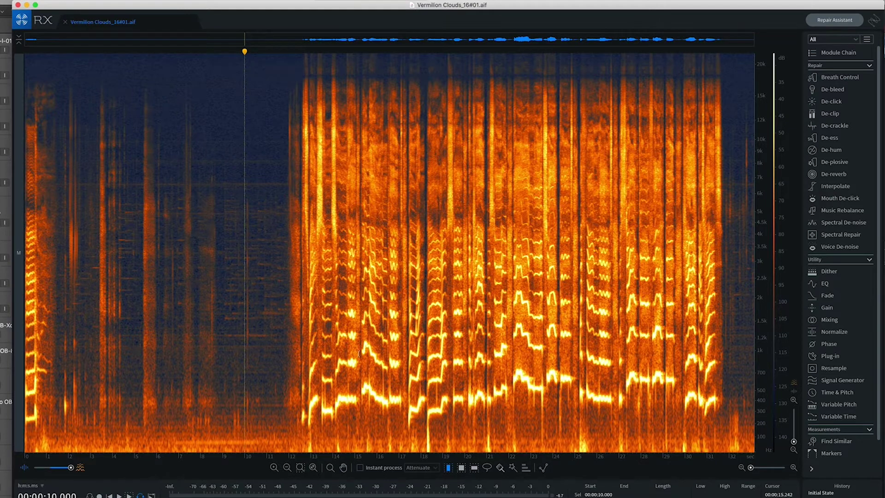
drag(218, 294, 281, 296)
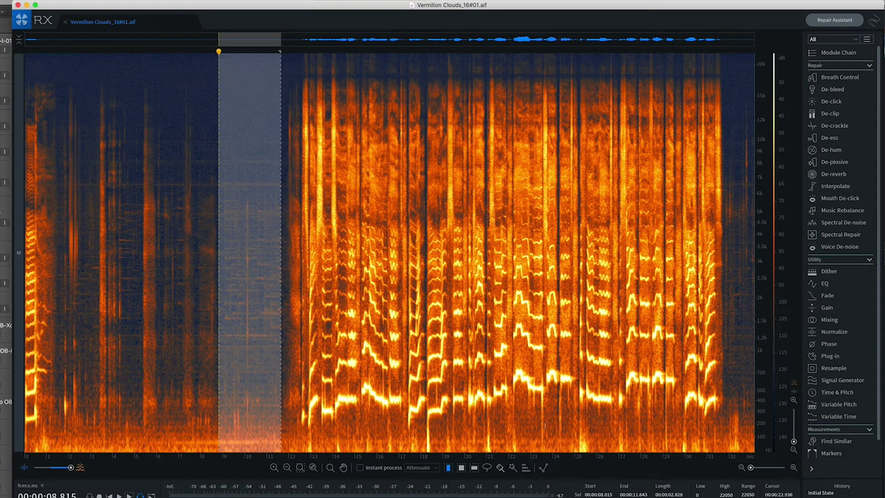
mouse_move(213, 249)
mouse_down()
mouse_move(198, 249)
mouse_move(218, 250)
mouse_up()
drag(280, 251, 286, 252)
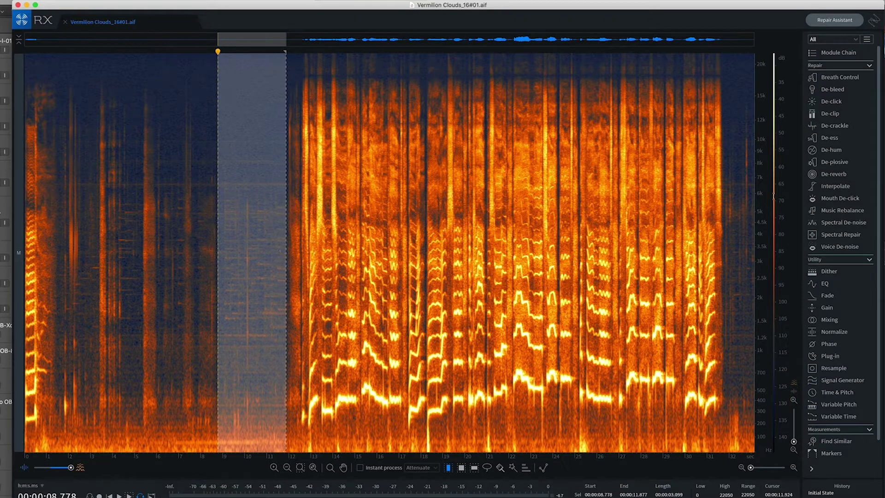
- Load the Highest Quality - Slow preset in Spectral De-noise and learn the noise profile from the selected passage
click(841, 223)
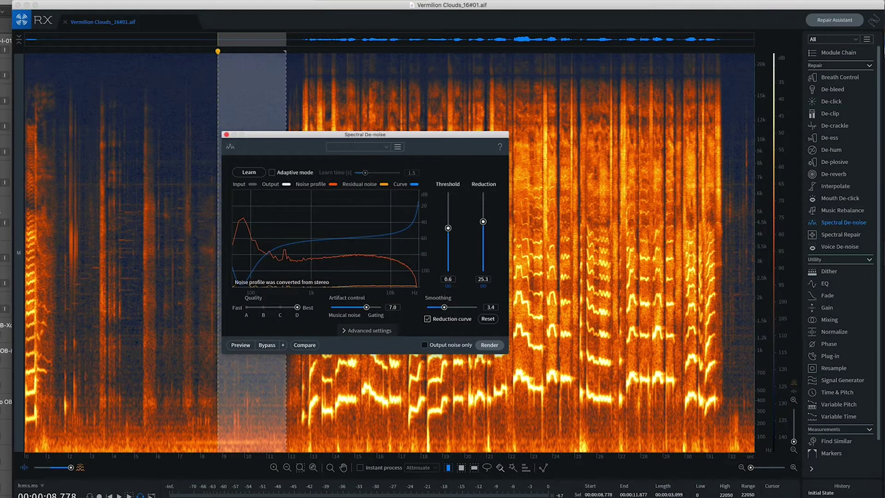
drag(425, 136, 486, 133)
click(438, 143)
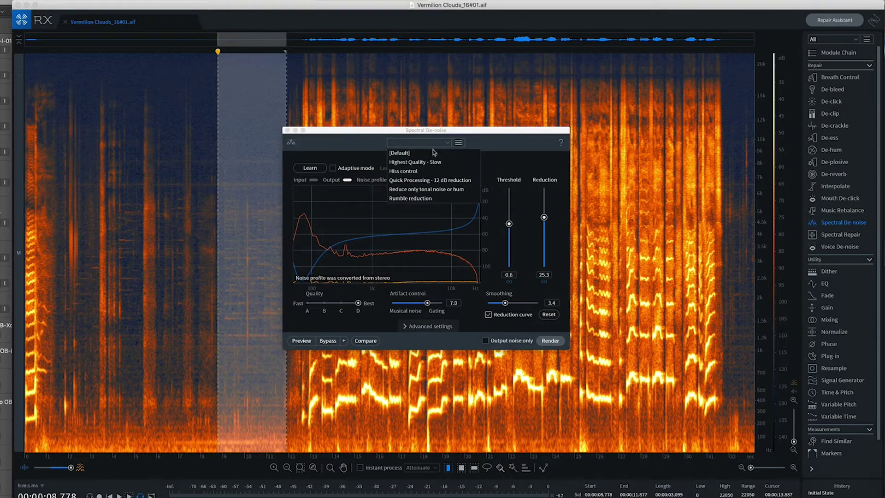
click(424, 162)
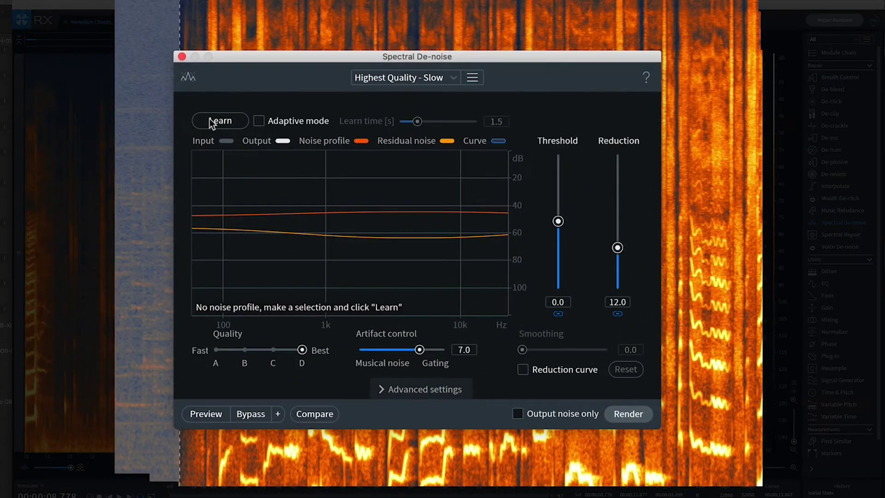
click(211, 120)
drag(317, 57, 491, 2)
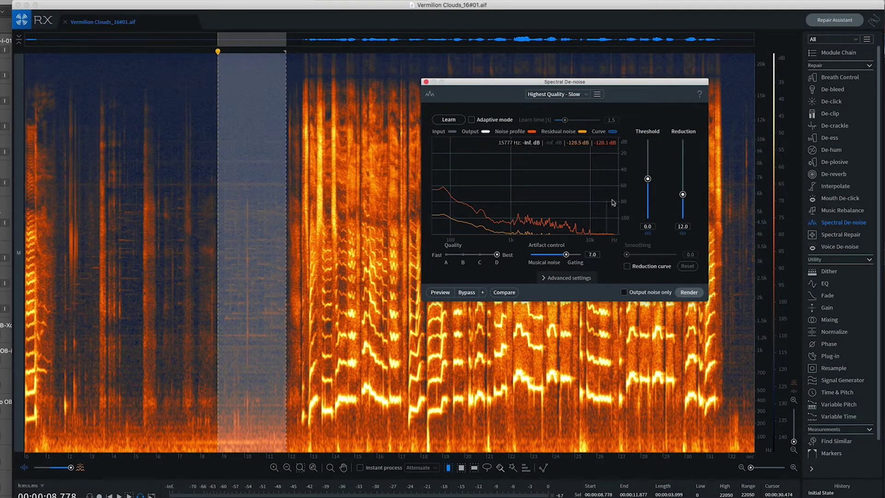
drag(624, 197, 623, 157)
- Select the vocal from about 12.7 to 29.3 s and preview the de-noising with only the removed noise output
drag(304, 231, 671, 232)
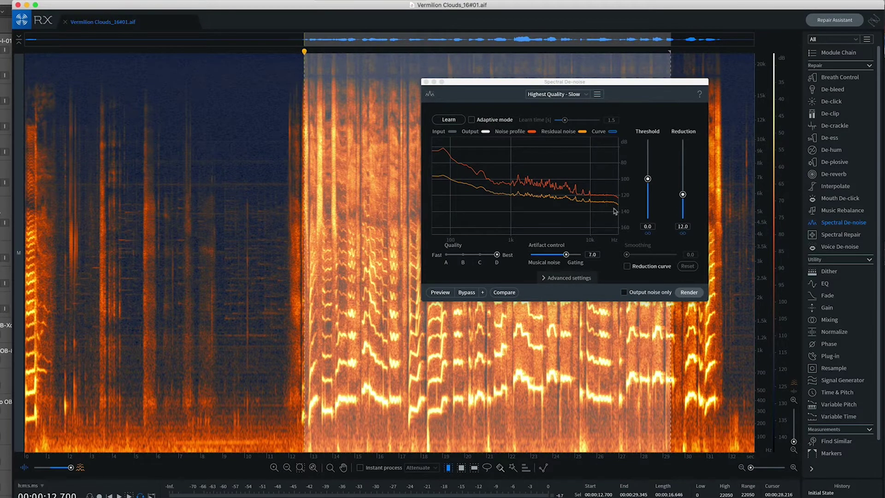
drag(599, 82, 147, 95)
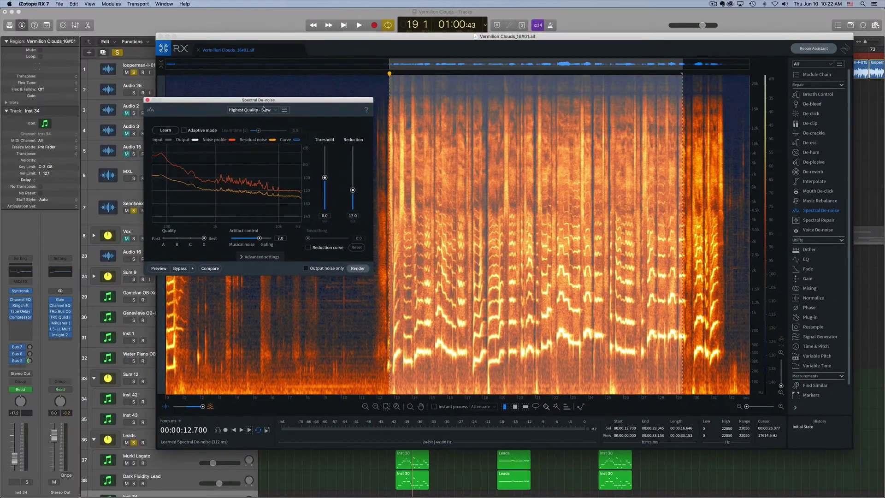
click(158, 269)
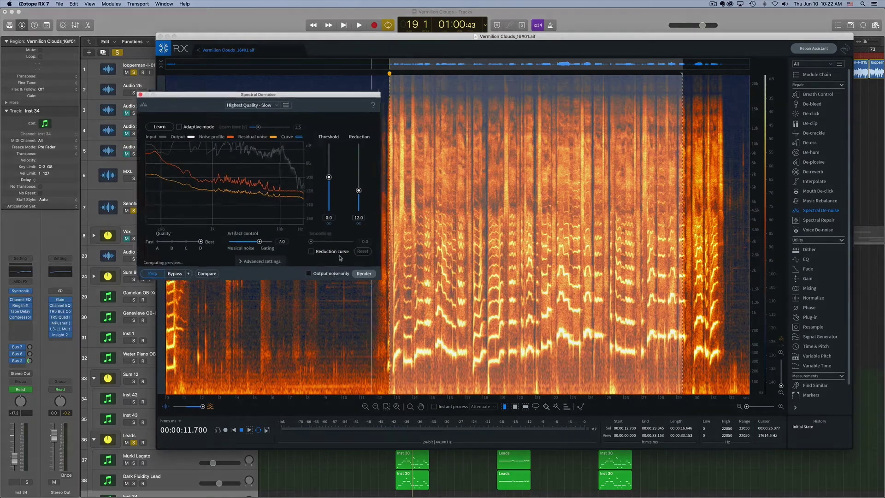
click(306, 268)
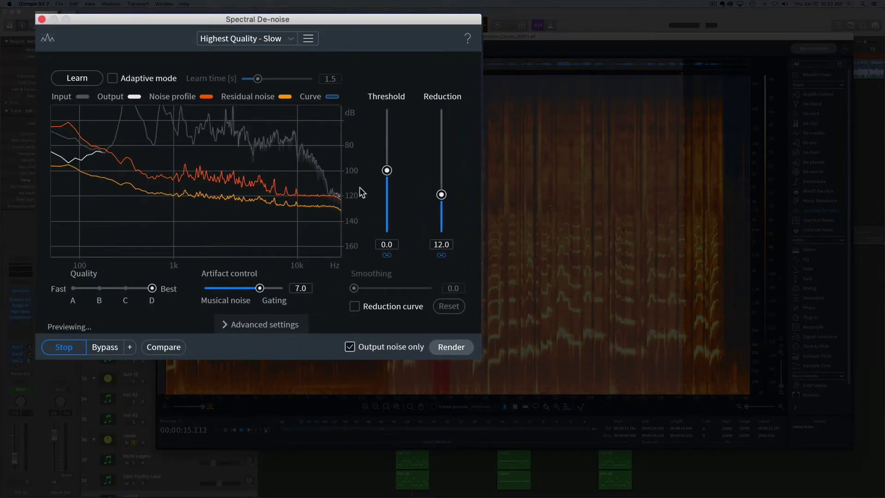
- Enable the reduction curve and set the de-noise threshold to 1.5 and the reduction to 22.1
click(332, 97)
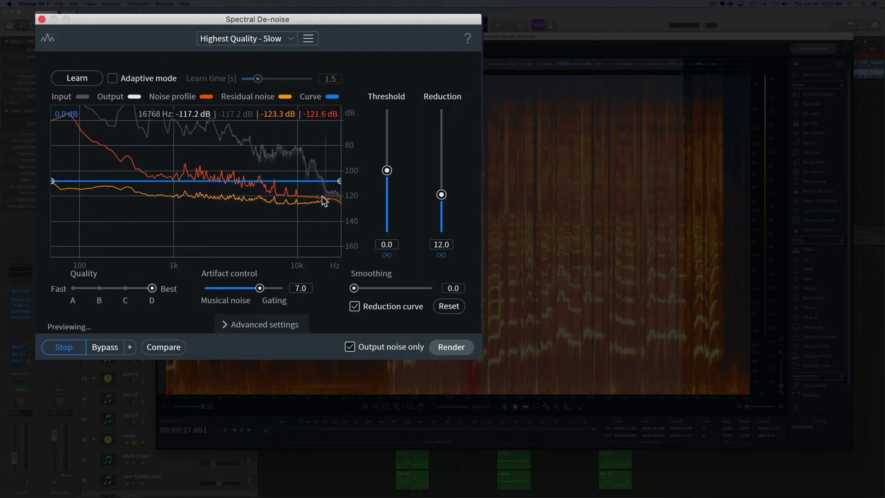
drag(348, 207, 348, 192)
drag(387, 170, 387, 155)
drag(441, 195, 442, 164)
drag(349, 218, 350, 207)
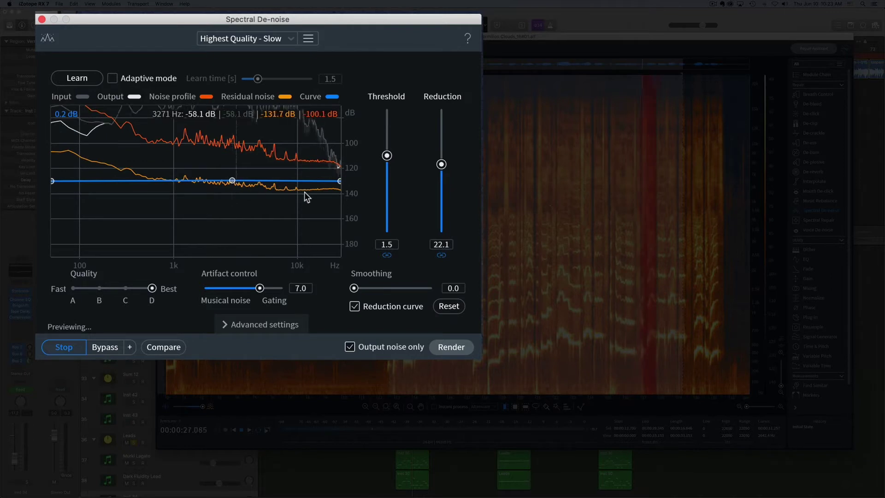
drag(349, 216, 352, 213)
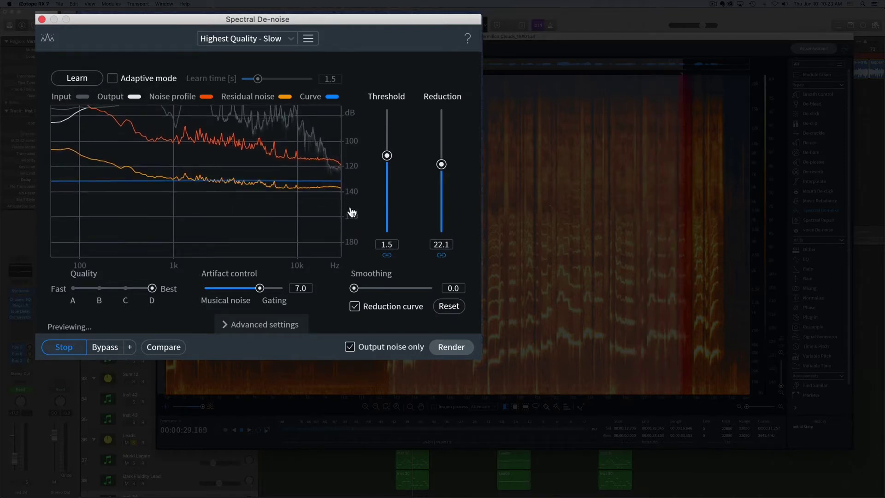
- Shape the reduction curve with raised highs and lowered lows, using smoothing 2.2, threshold 3.2 and reduction 27.6
click(278, 180)
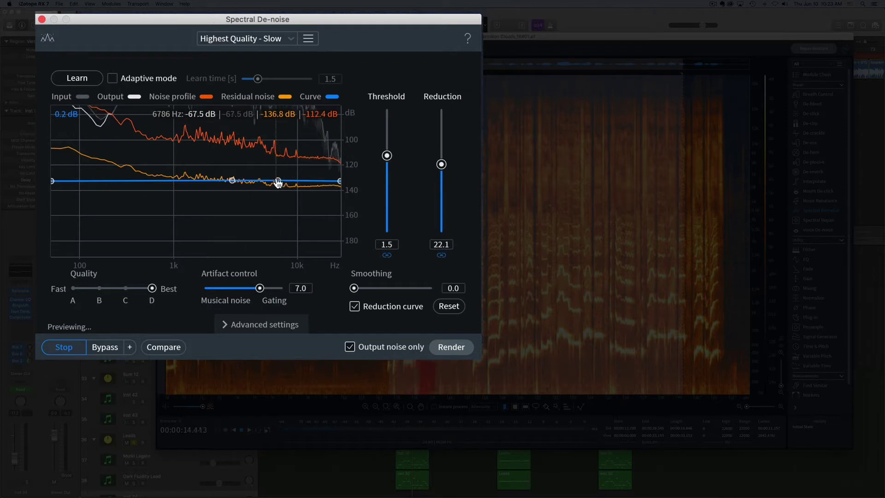
drag(278, 183, 278, 178)
click(322, 179)
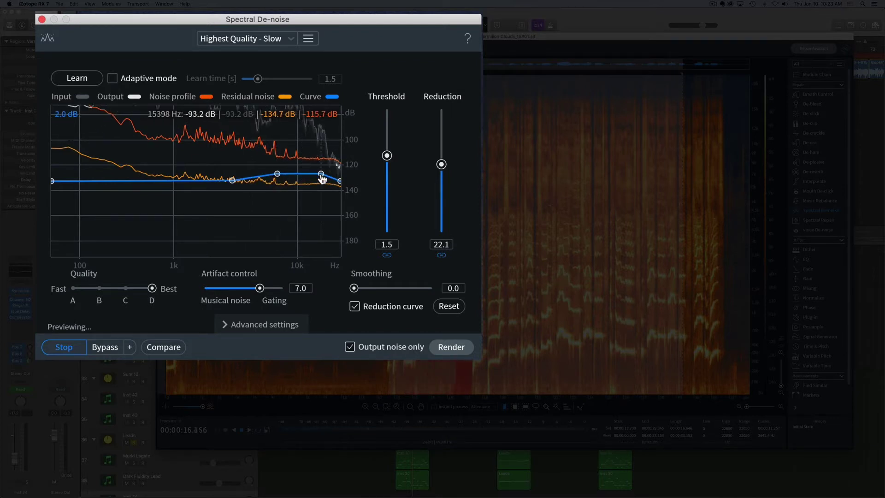
drag(202, 181, 203, 191)
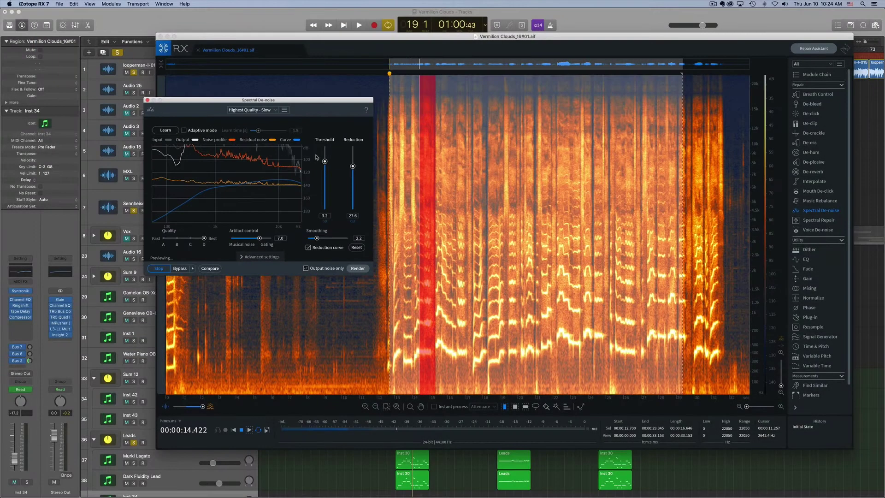
- Render Spectral De-noise on the entire recording with noise-only output turned off, and play the result from about 11.7 s
drag(266, 106, 341, 138)
key(space)
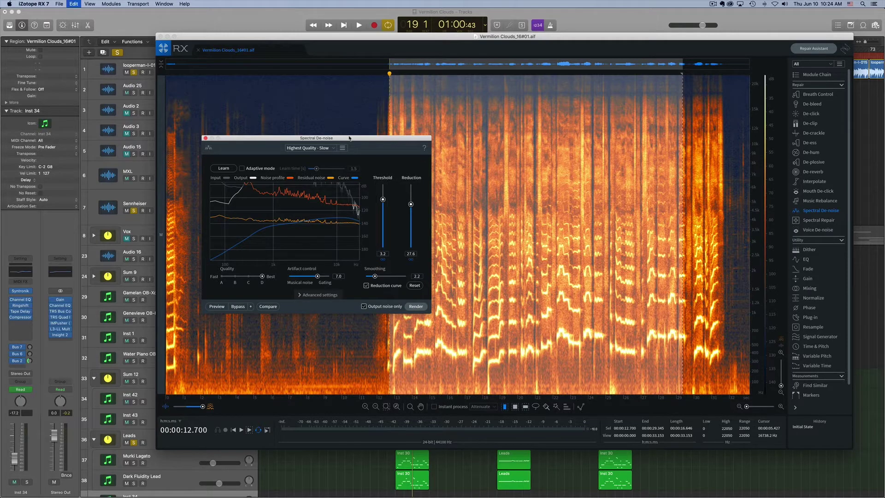
key(super+a)
click(366, 305)
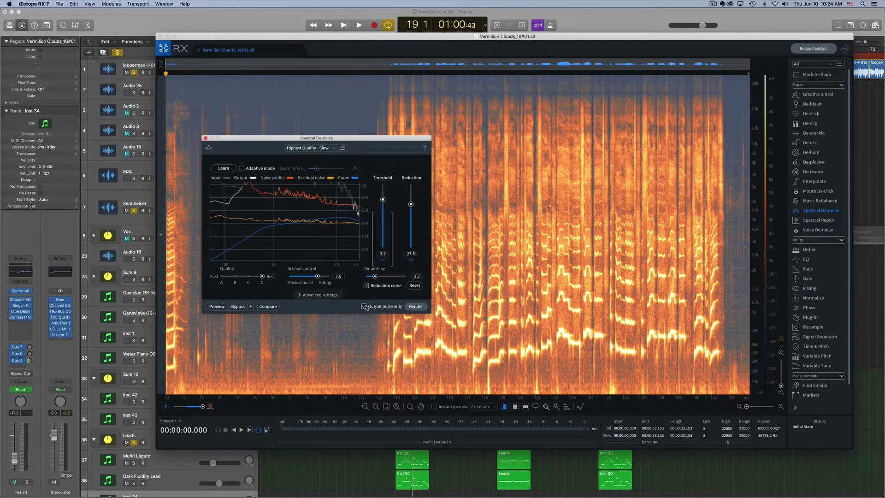
click(416, 307)
drag(370, 139, 112, 27)
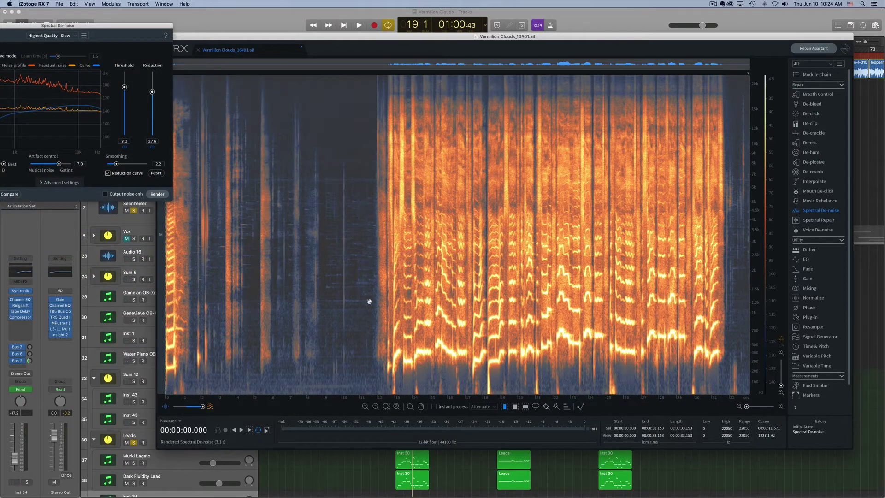
click(372, 255)
key(space)
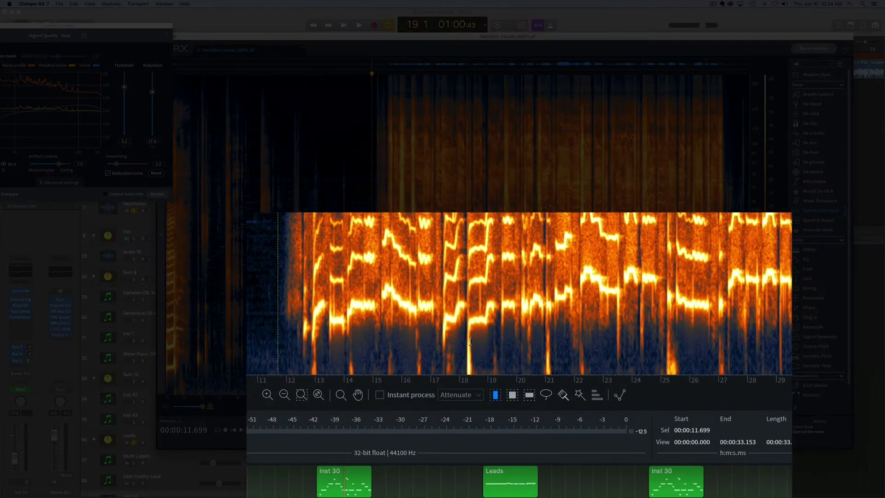
- Select the low-frequency burst from about 17.8 to 19.2 s, below about 193 Hz, and play the selection
click(512, 395)
drag(456, 338, 495, 374)
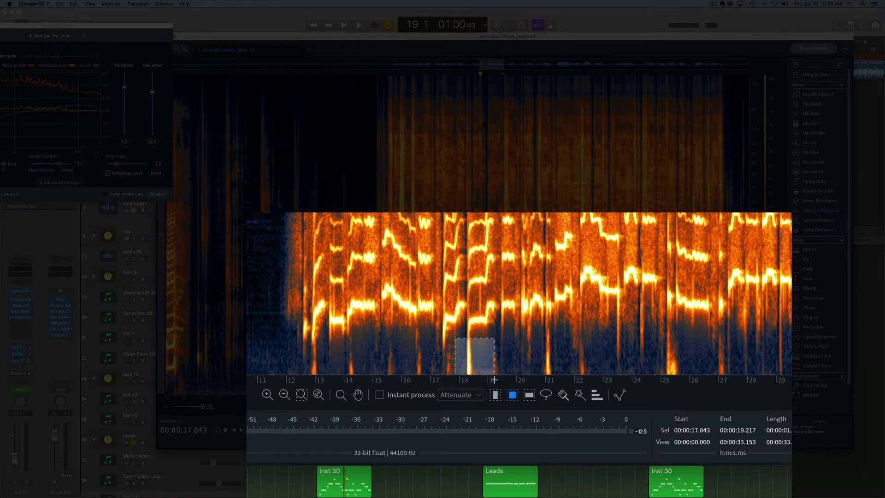
key(space)
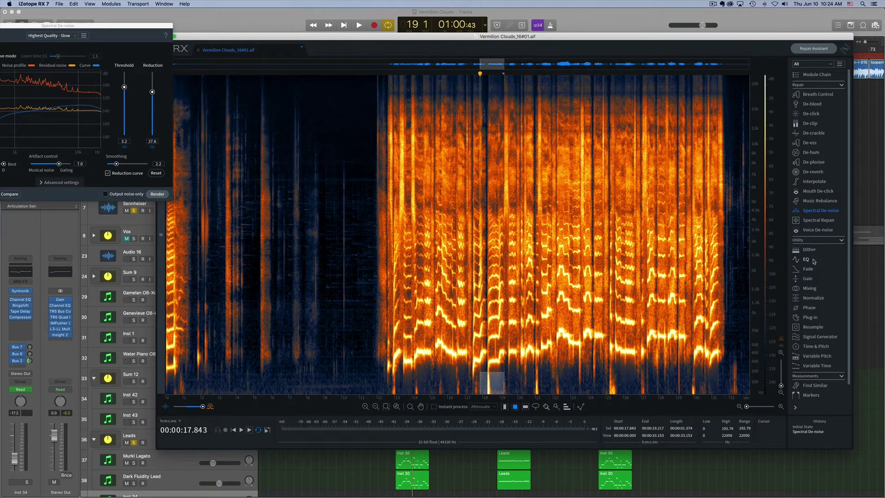
- Render Gain at -Inf dB on the selected low-frequency burst near 18 s
click(808, 279)
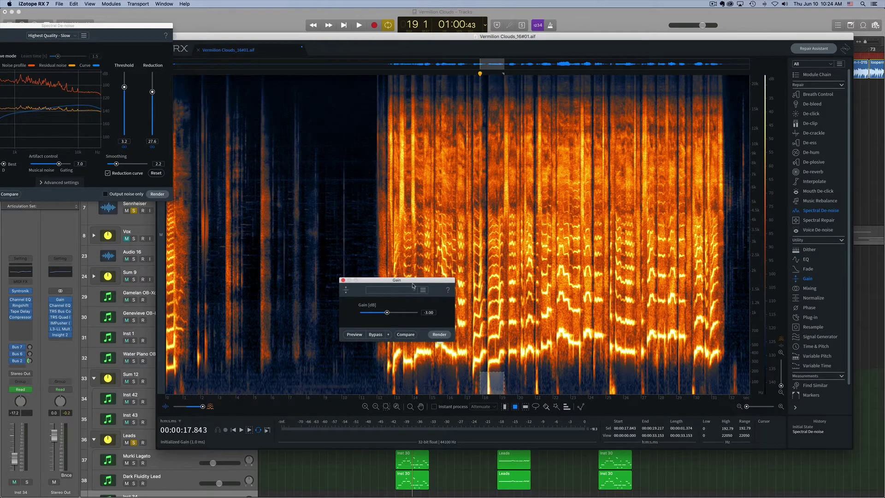
drag(412, 287, 322, 248)
drag(292, 277, 264, 278)
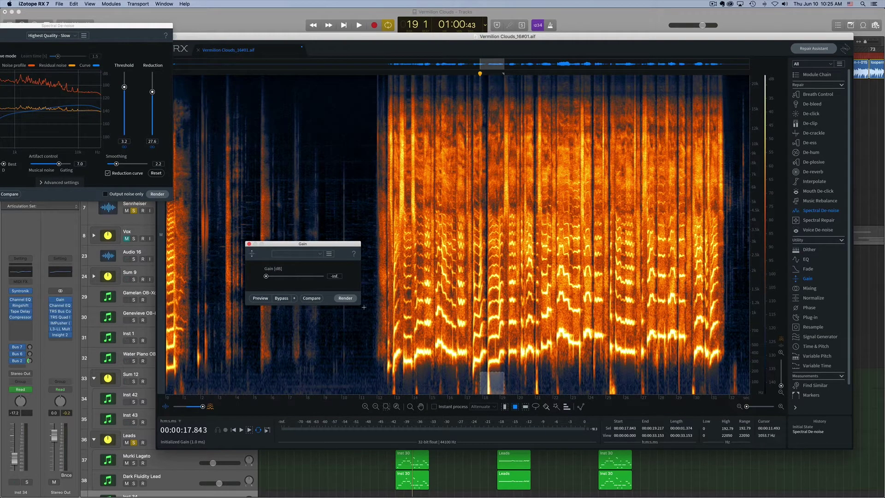
click(345, 298)
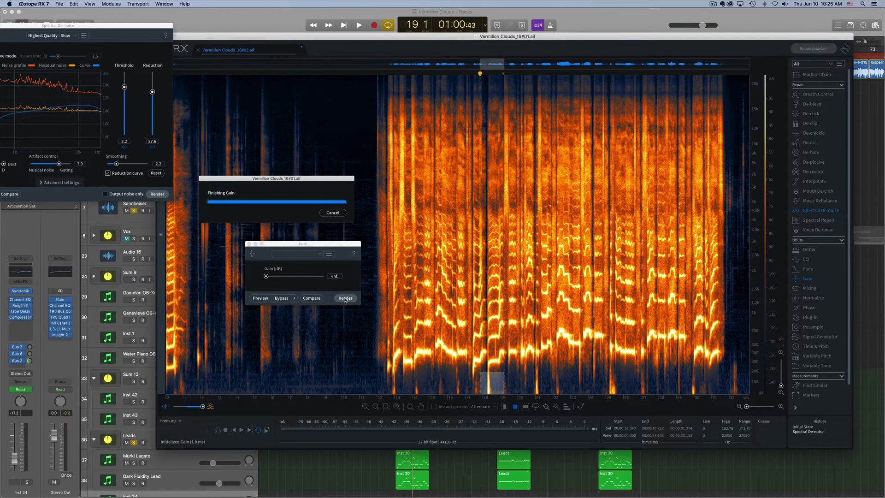
- Play the recording from about 16.2 s to check the silenced burst, and place the playhead at 18 s
click(451, 294)
key(space)
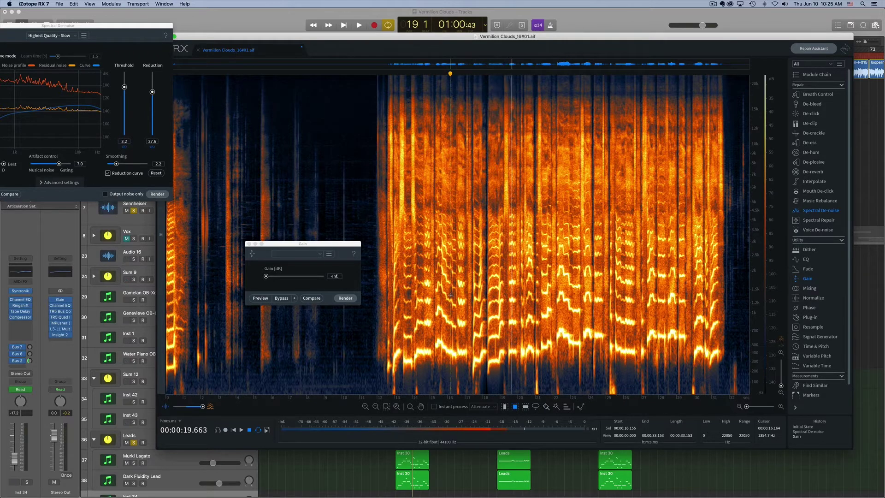
key(space)
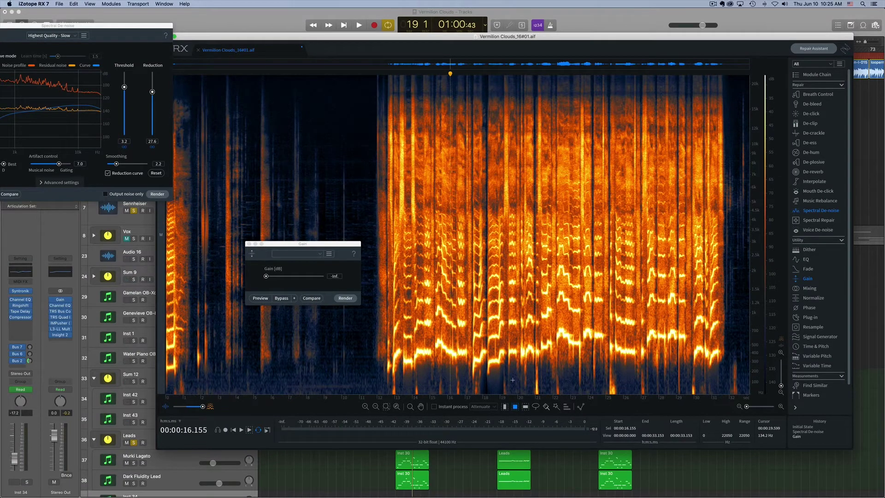
mouse_move(483, 376)
mouse_down()
mouse_move(500, 395)
mouse_move(805, 402)
mouse_move(794, 384)
mouse_move(779, 395)
mouse_move(497, 395)
mouse_move(484, 383)
mouse_up()
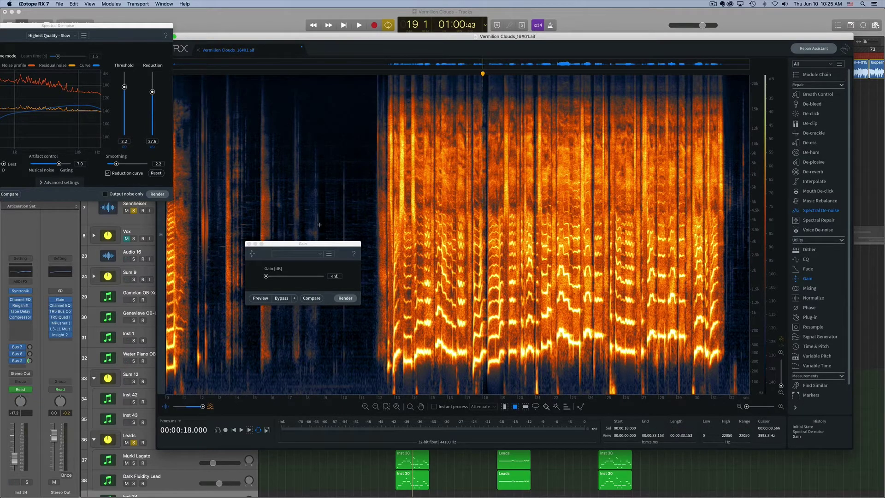
- Close the Spectral De-noise and Gain module windows to clear the spectrogram
drag(345, 243, 324, 160)
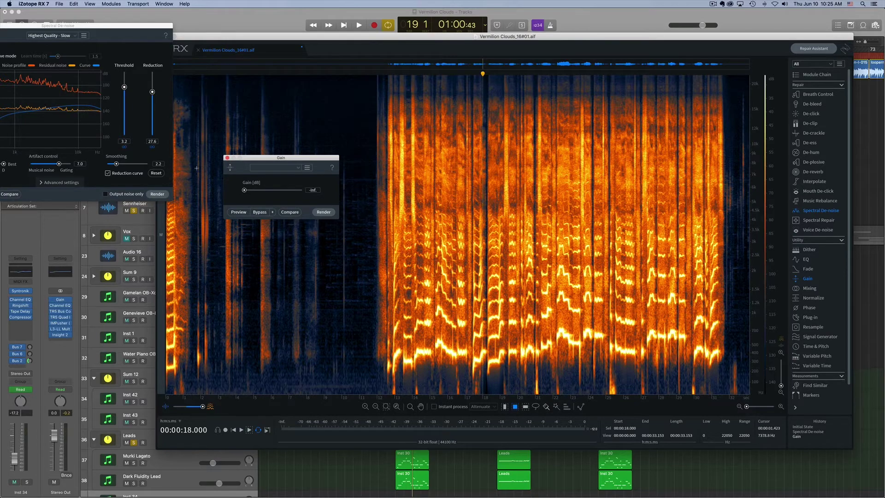
drag(70, 26, 291, 93)
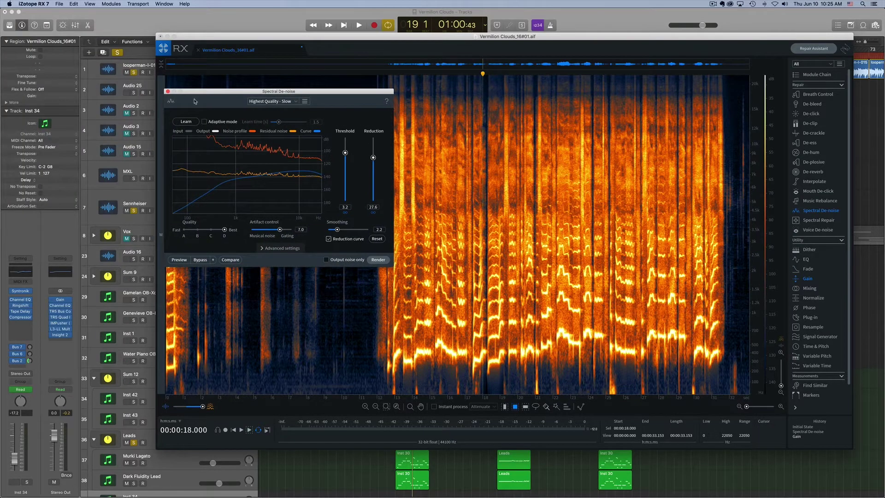
click(168, 92)
click(225, 156)
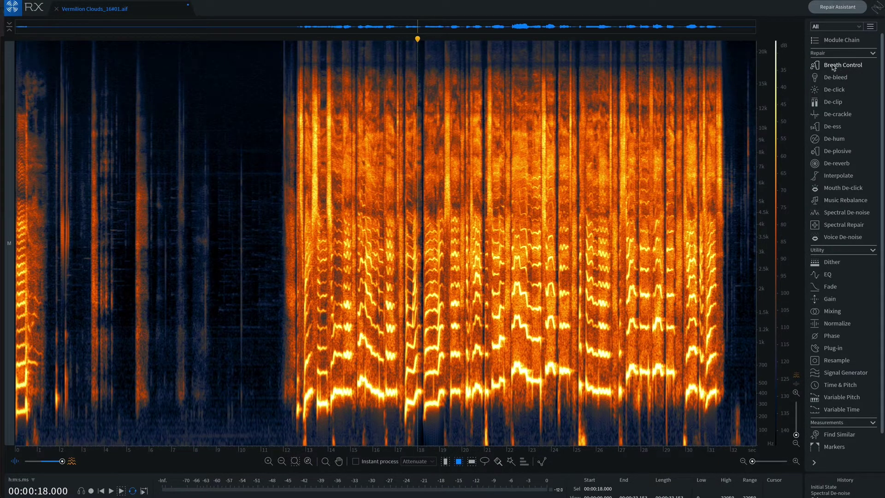
- Select the full-frequency range from about 11.74 to 12.58 s, play it, and render Gain at -Inf dB on it
key(t)
drag(284, 336, 296, 335)
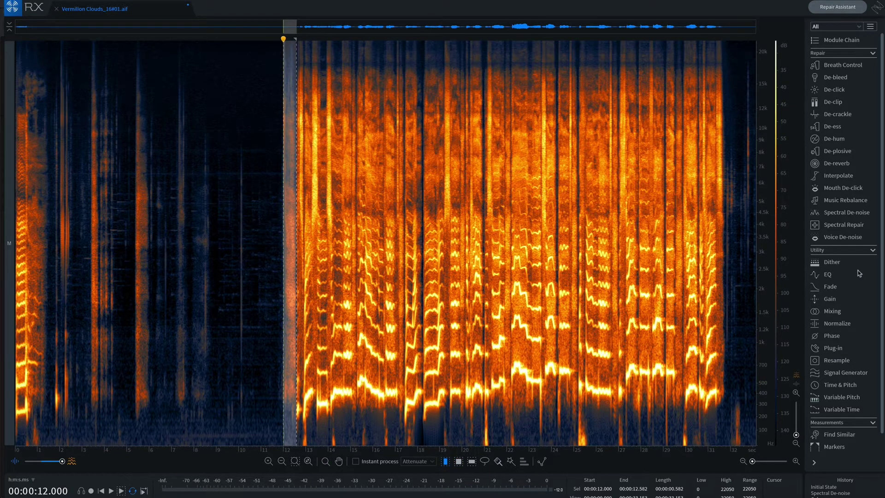
click(830, 298)
drag(172, 158, 120, 114)
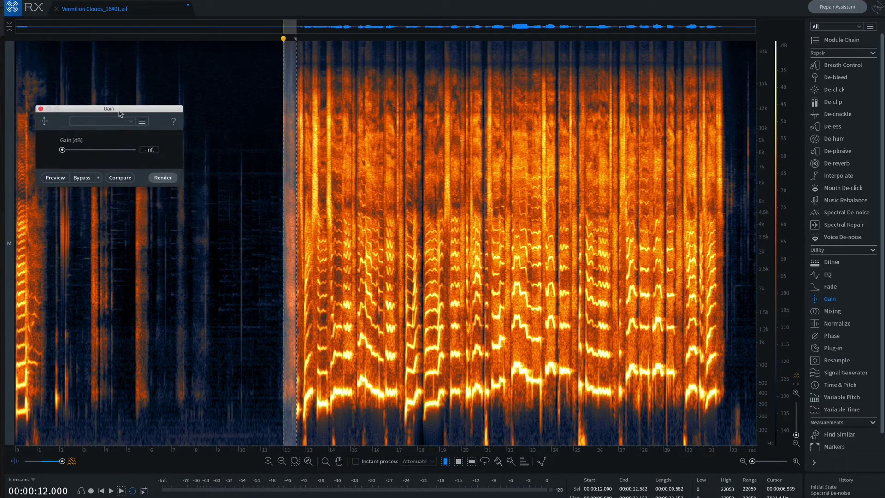
key(space)
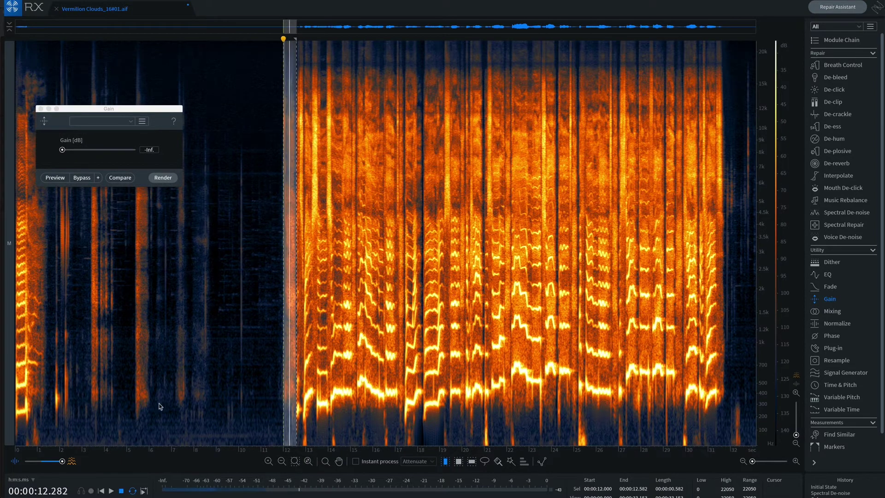
drag(281, 299, 279, 298)
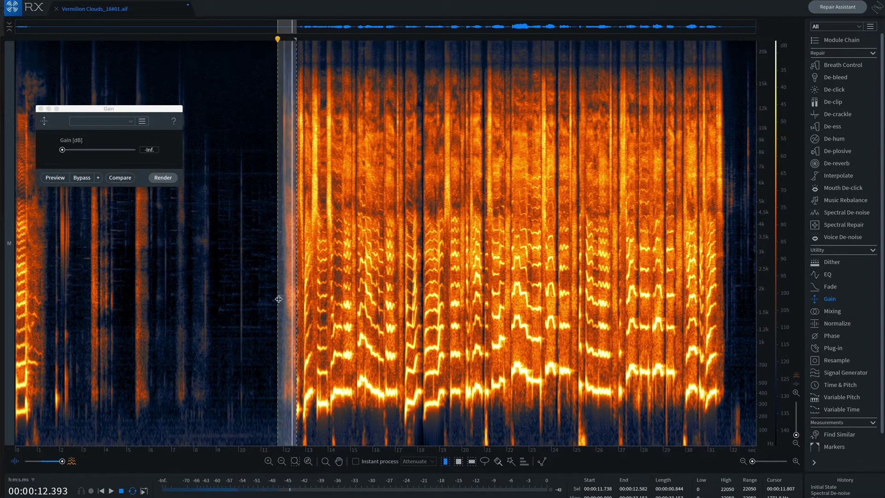
key(space)
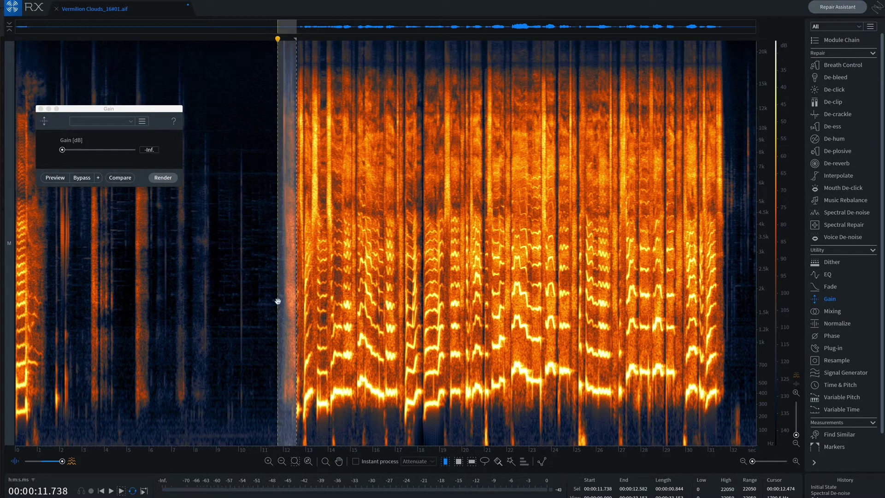
click(165, 178)
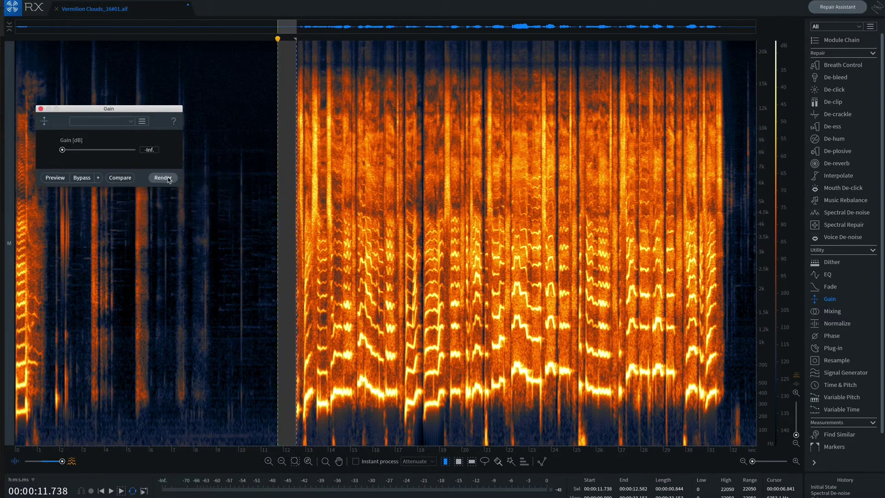
- Move the Gain window aside and play the transition into the vocal from about 12.16 s
click(263, 195)
click(290, 211)
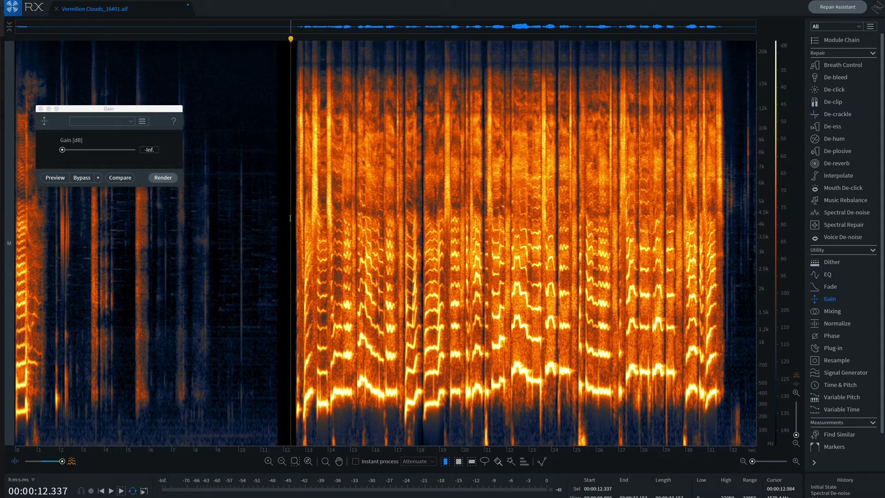
drag(138, 109, 198, 187)
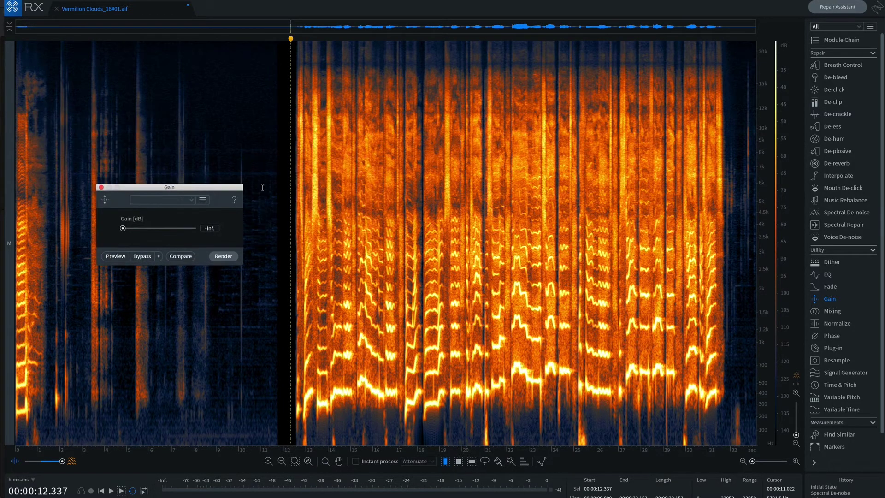
click(286, 206)
key(space)
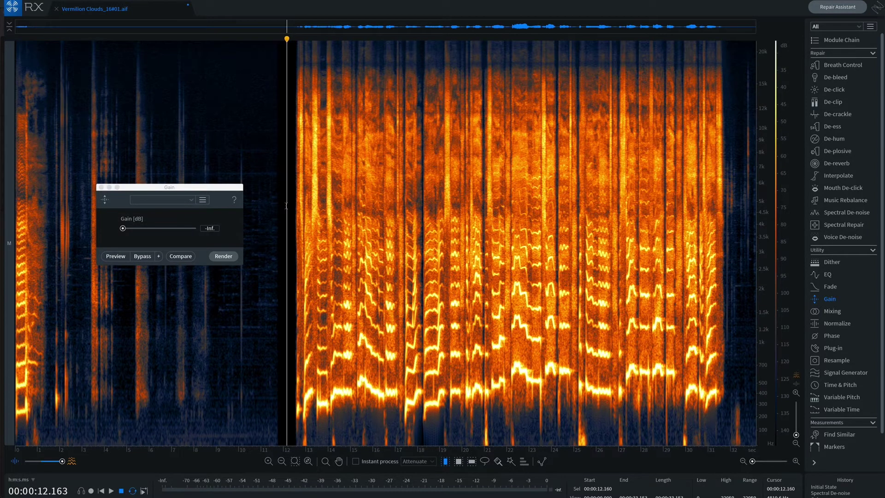
key(space)
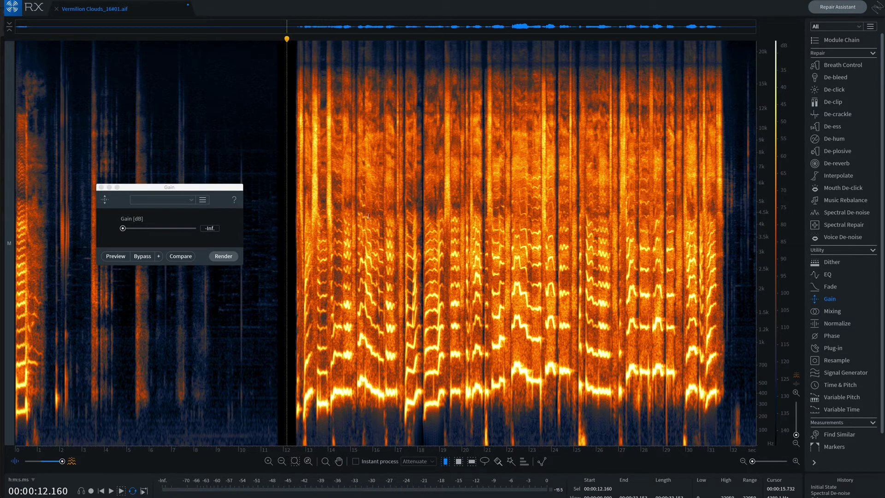
- Try silencing the gap from 15.000 to 15.252 s with Gain at -Inf dB, and play the result from about 13.8 s
drag(351, 214, 356, 214)
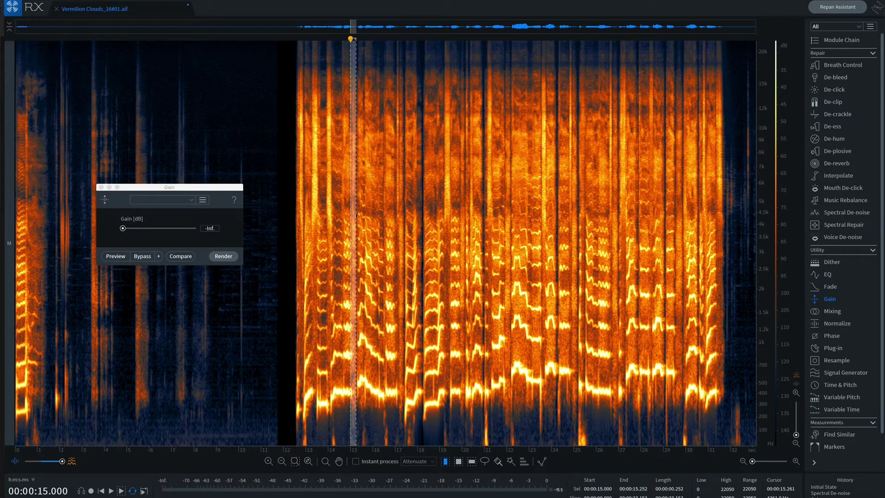
key(space)
click(223, 257)
click(338, 192)
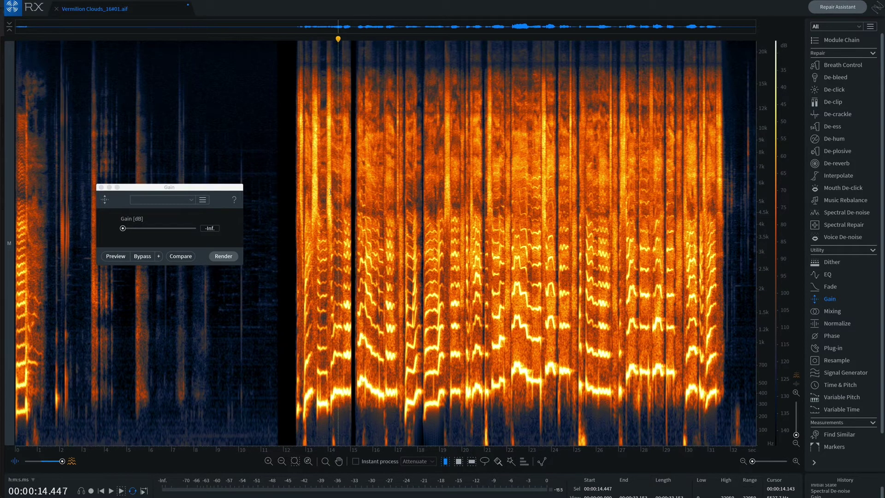
click(325, 195)
key(space)
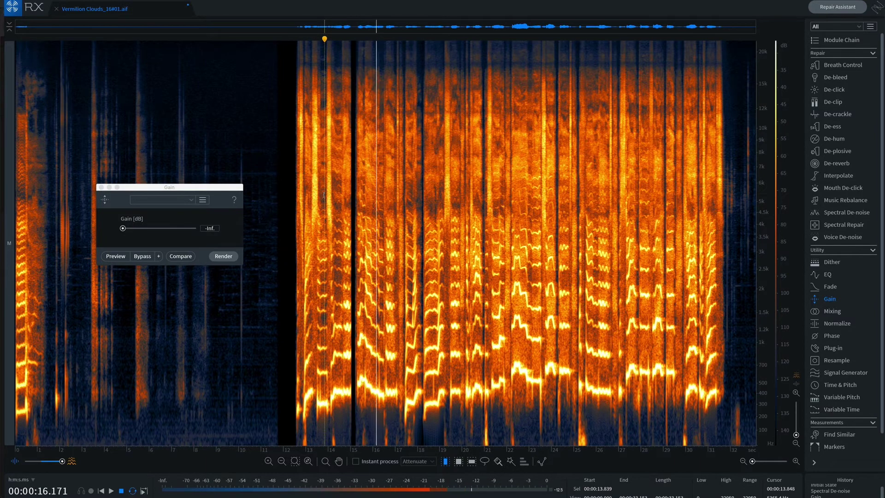
key(space)
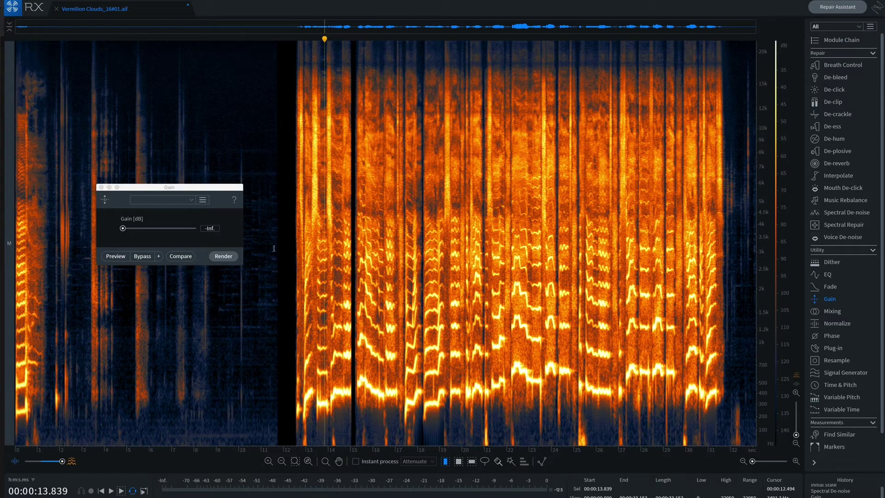
- Select 15.000 to 15.252 s again, set Gain to -10 dB, and play the selection at a closer time zoom
drag(352, 252, 357, 252)
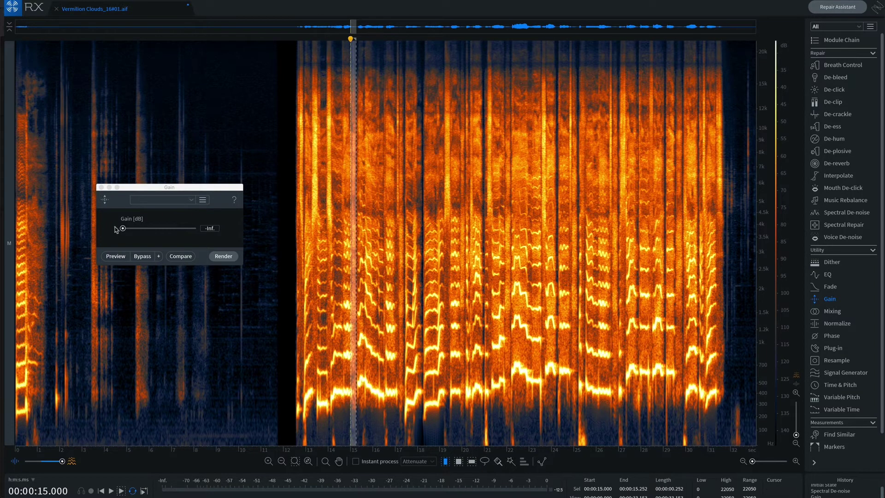
drag(123, 229, 151, 230)
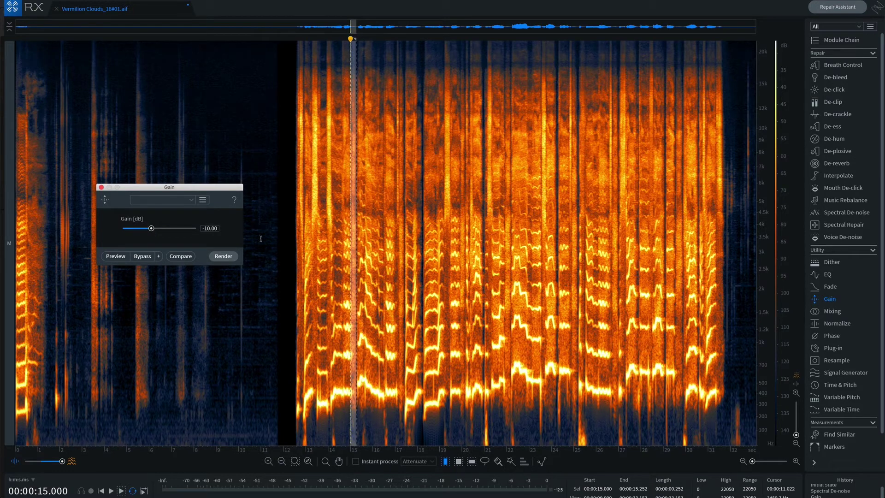
key(space)
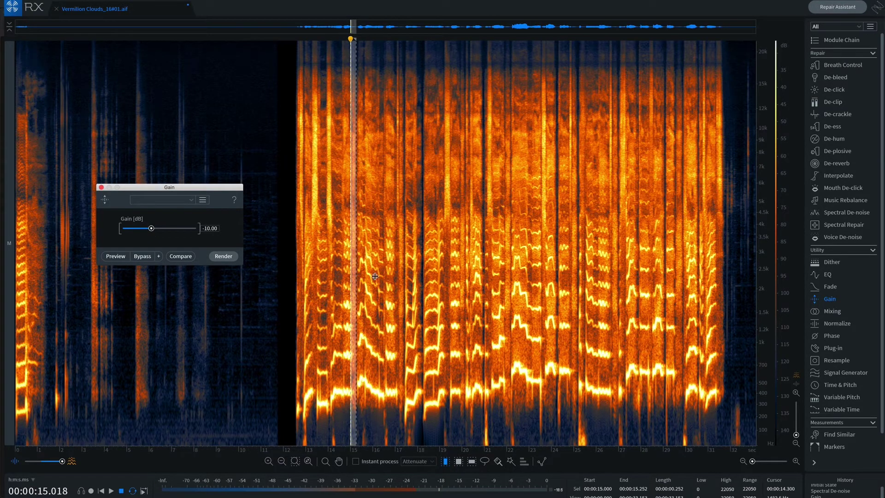
drag(753, 461, 756, 461)
key(space)
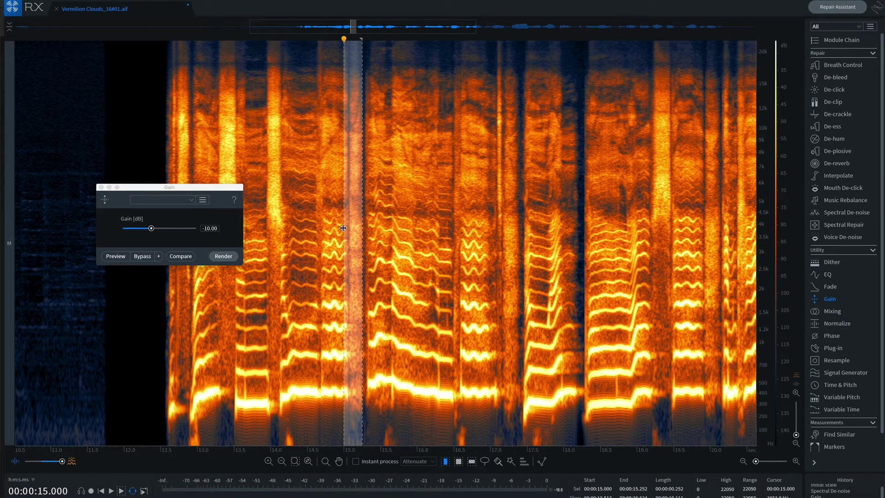
- Trim the selection's start to 15.062 s, play it, and render Gain at -26 dB on it
drag(346, 227, 348, 227)
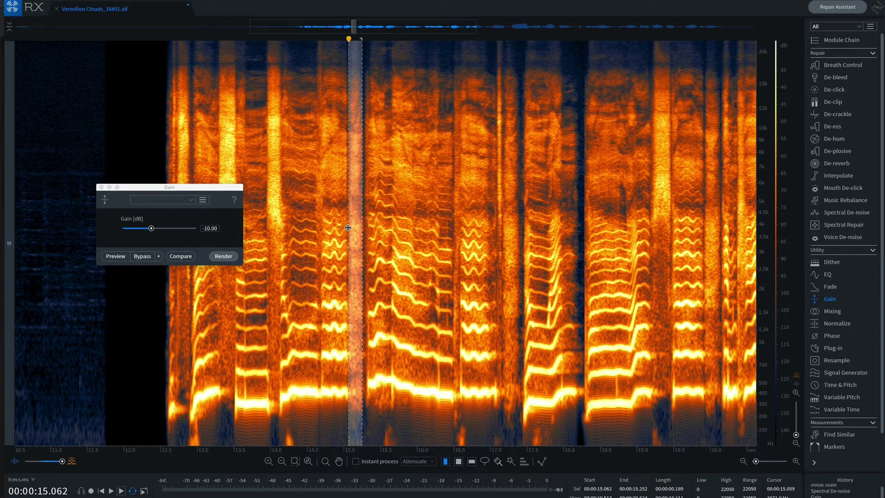
key(space)
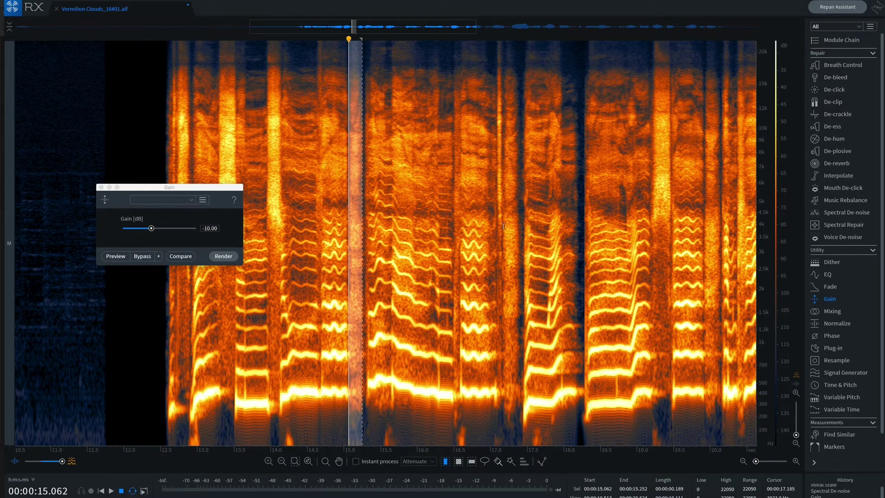
key(space)
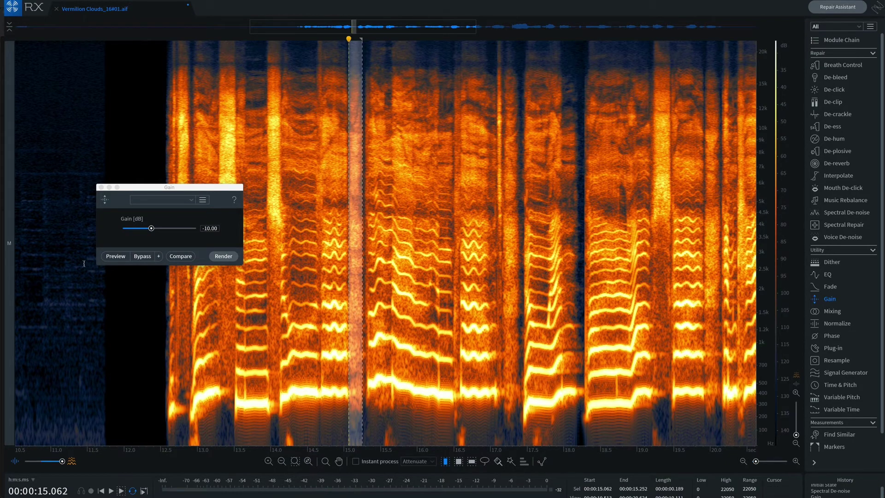
drag(152, 228, 142, 229)
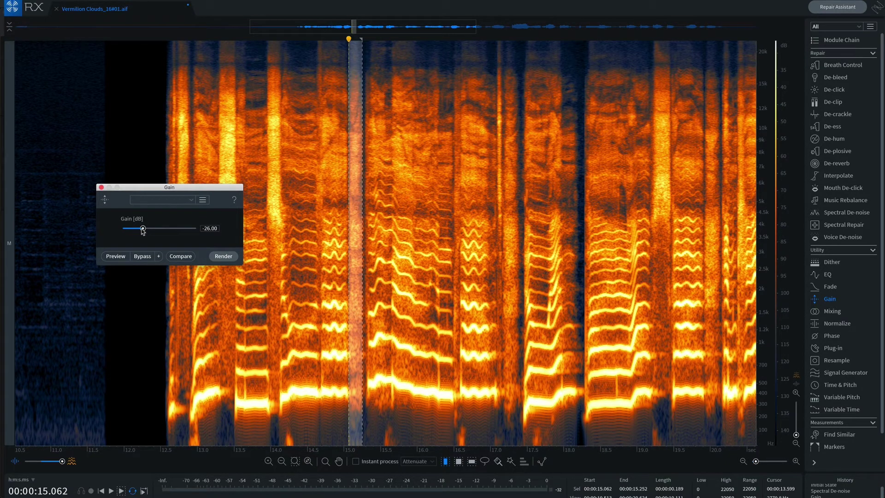
click(224, 257)
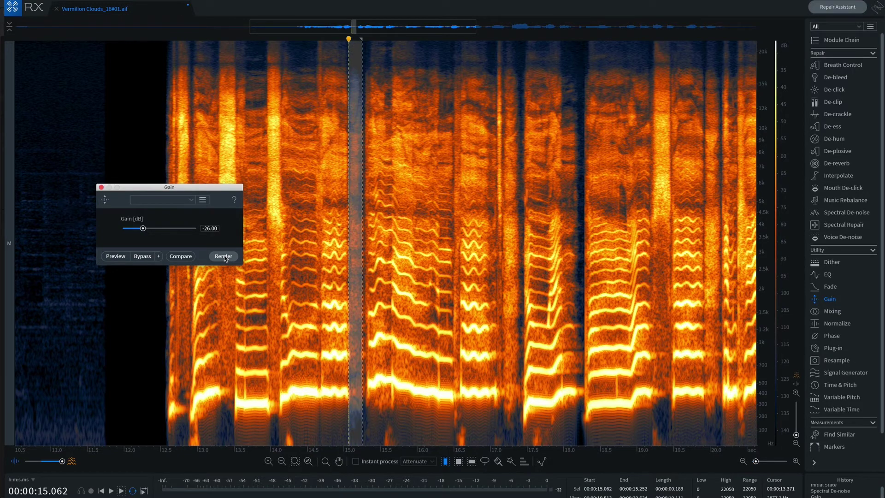
- Play the attenuated gap in context from about 14.6 s, and replay from earlier points in the phrase
click(318, 215)
key(space)
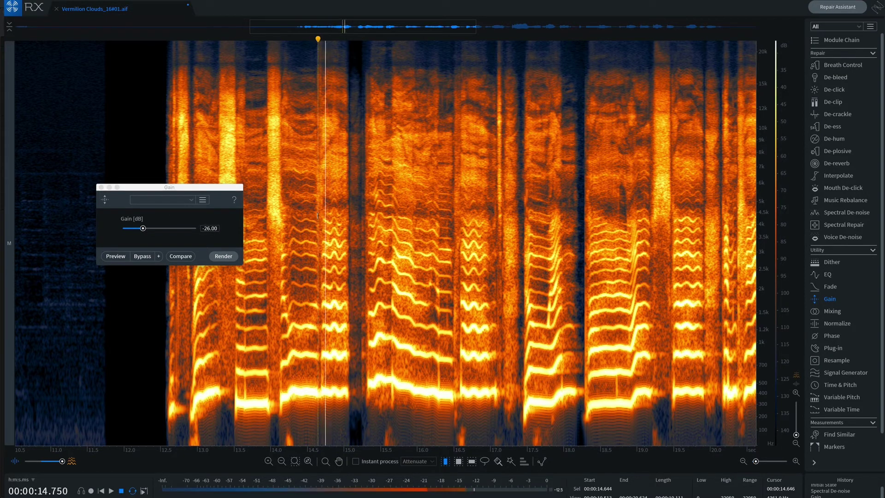
click(207, 141)
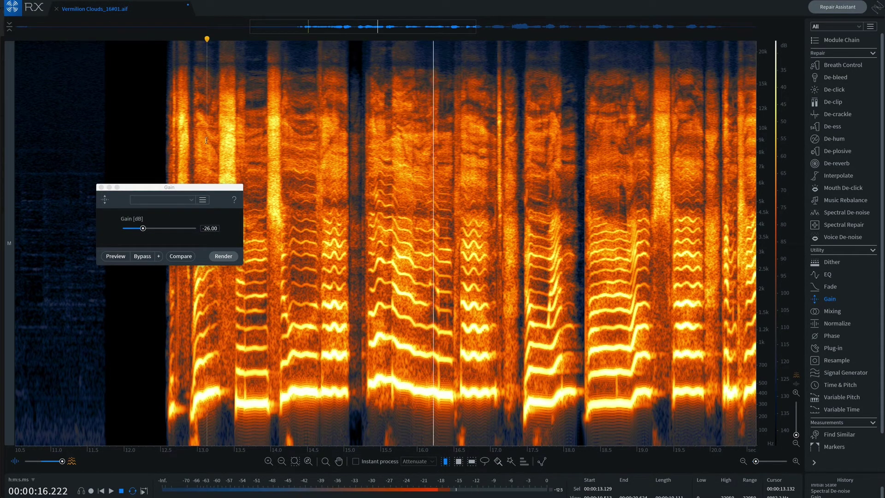
click(161, 130)
key(space)
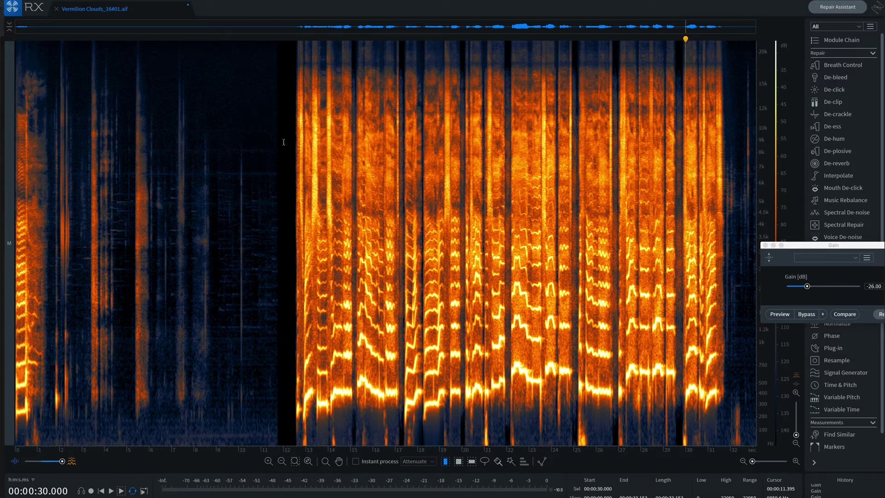
- Switch to time-frequency selection and shift the spectrogram's amplitude range so that only the loudest parts of the vocal stand out
drag(753, 462, 756, 461)
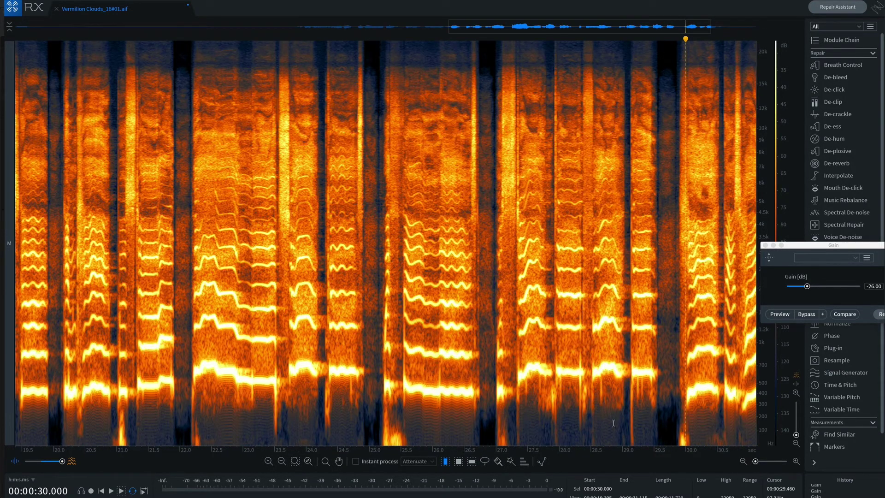
drag(646, 455, 754, 463)
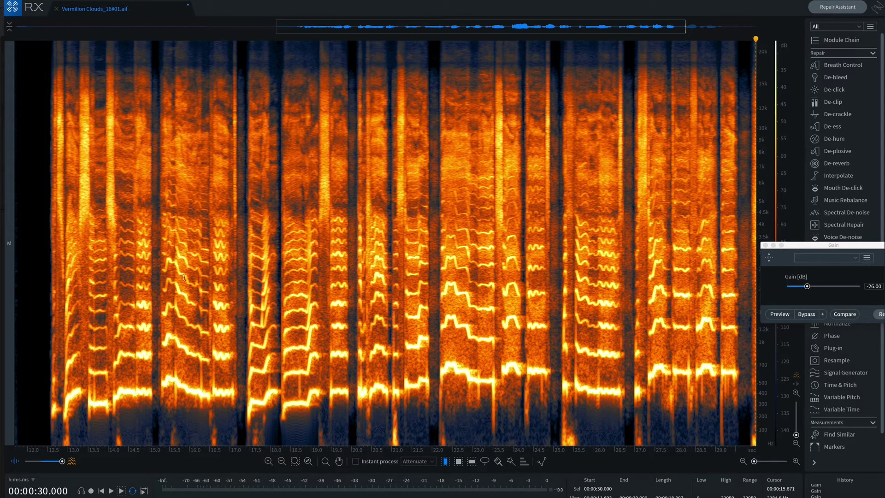
key(r)
drag(775, 91, 784, 167)
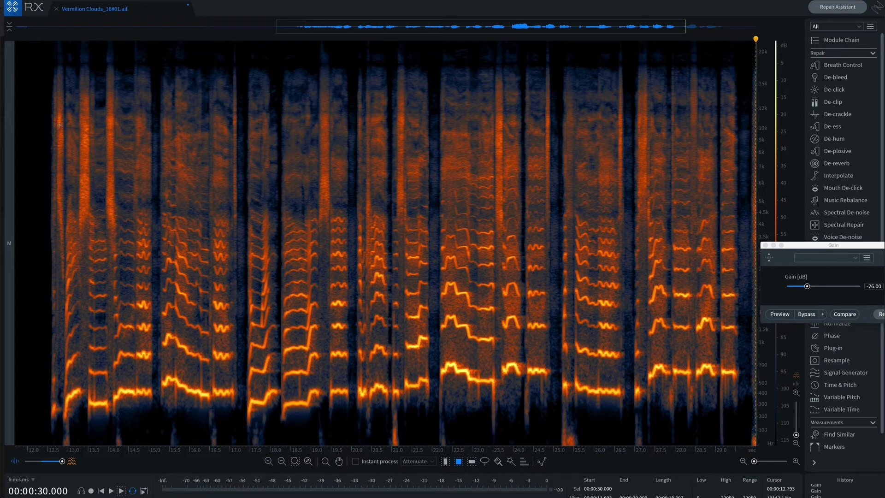
- Select the bright burst from 12.734 to 12.871 s between about 7.6 and 11.4 kHz, and play the selection
drag(57, 114, 62, 158)
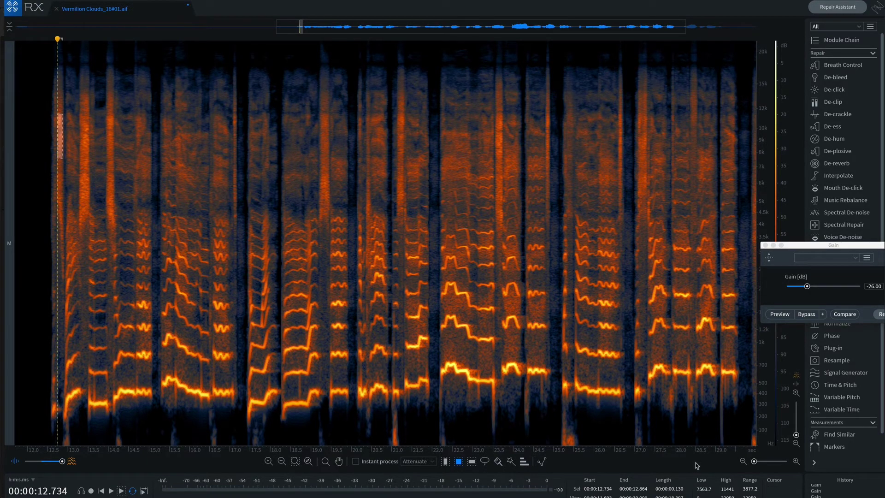
drag(755, 462, 757, 463)
drag(68, 143, 68, 143)
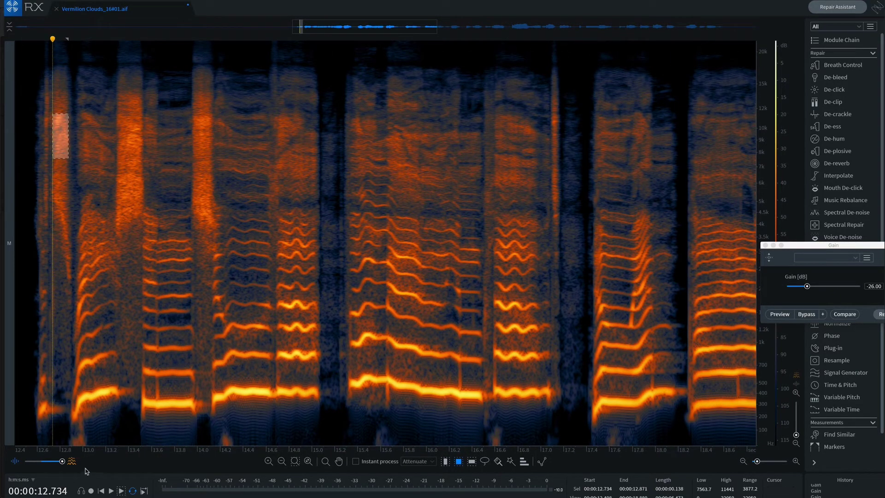
click(121, 491)
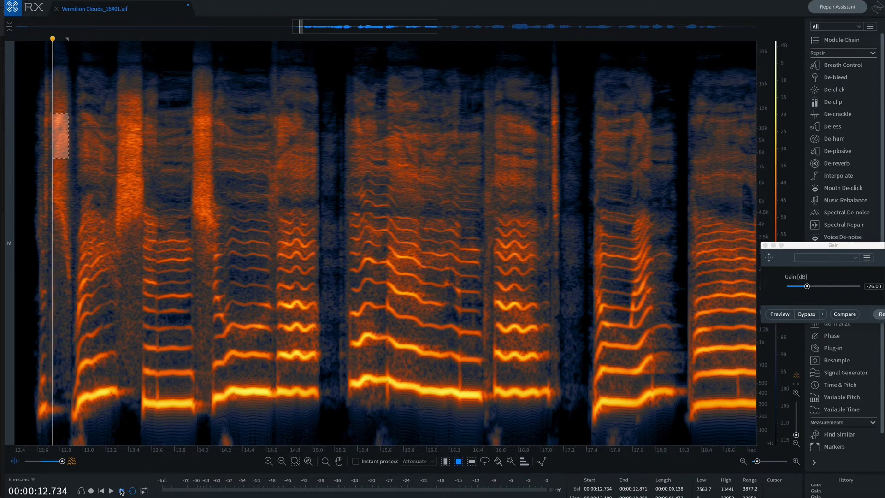
click(123, 493)
click(123, 492)
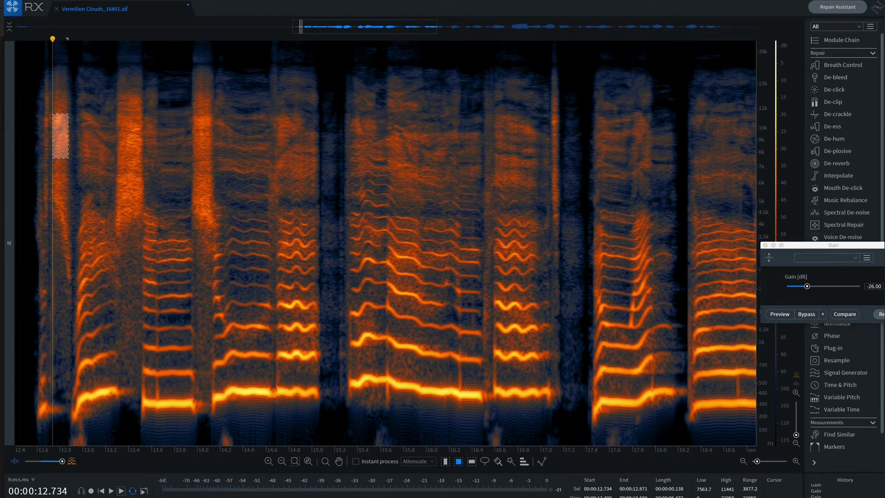
- Render Gain at -5 dB on the selected high-frequency burst, and play the phrase from 12.452 s
drag(809, 246, 473, 155)
drag(471, 197, 483, 198)
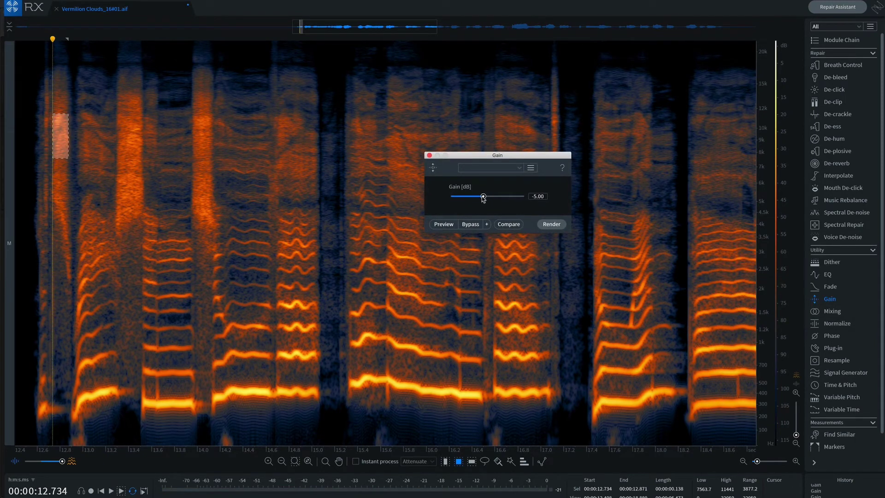
click(553, 224)
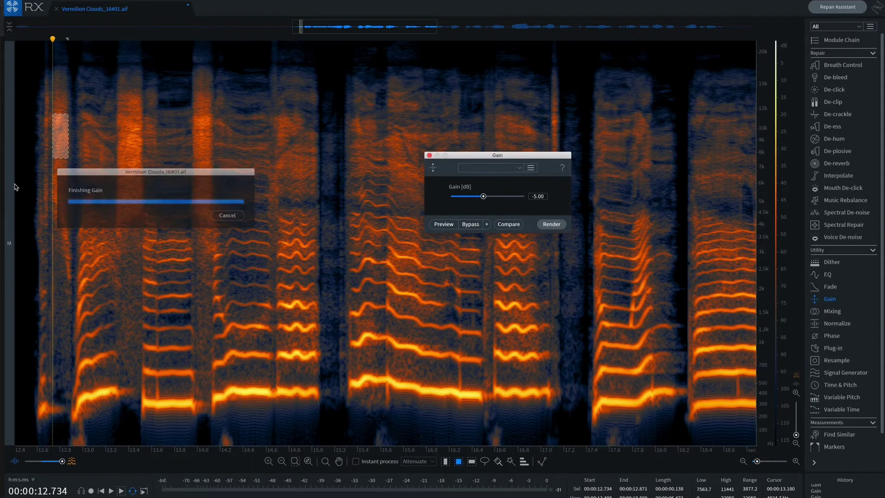
click(20, 132)
key(space)
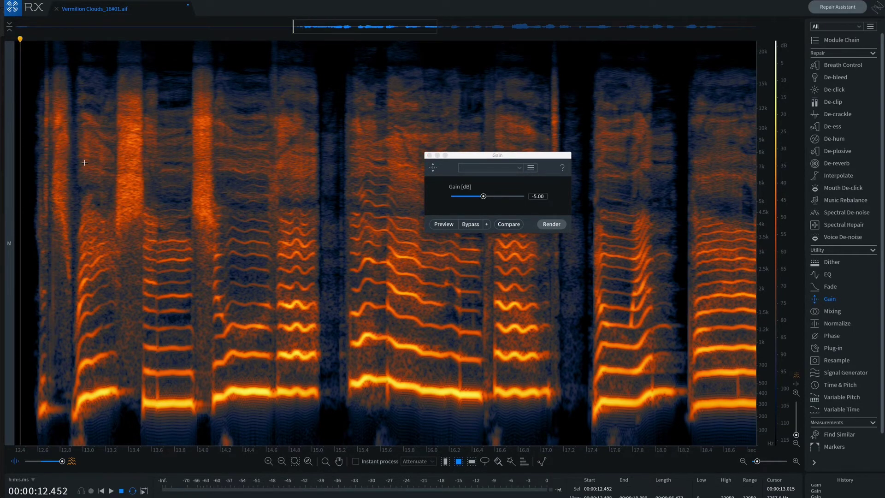
key(space)
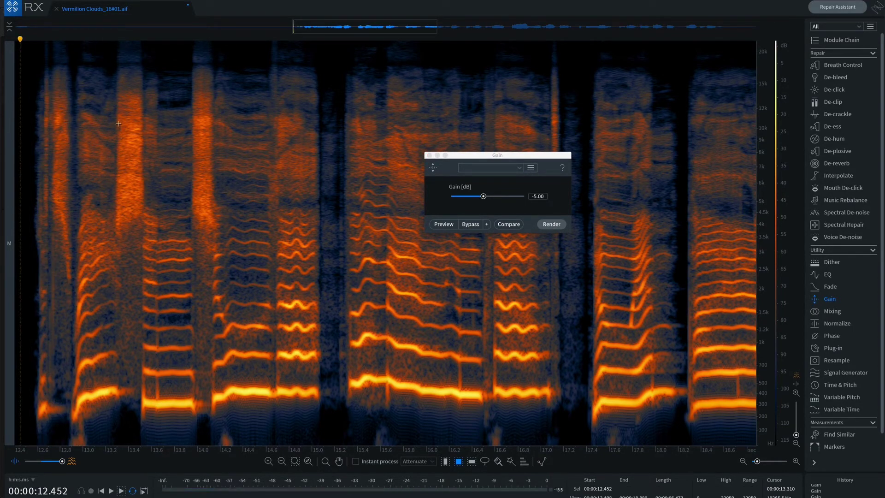
- Select the burst from 13.301 to 13.511 s between about 5.1 and 13 kHz, play it, render Gain at -3 dB, and replay the phrase
drag(118, 101, 142, 199)
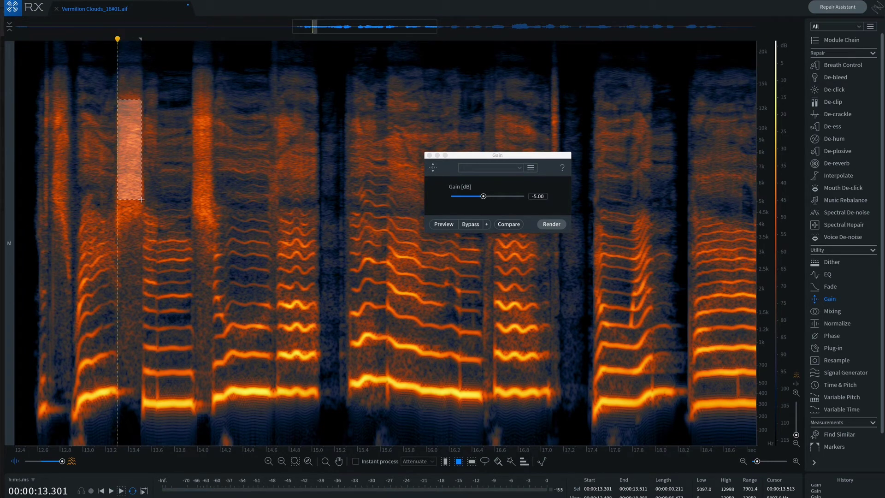
key(space)
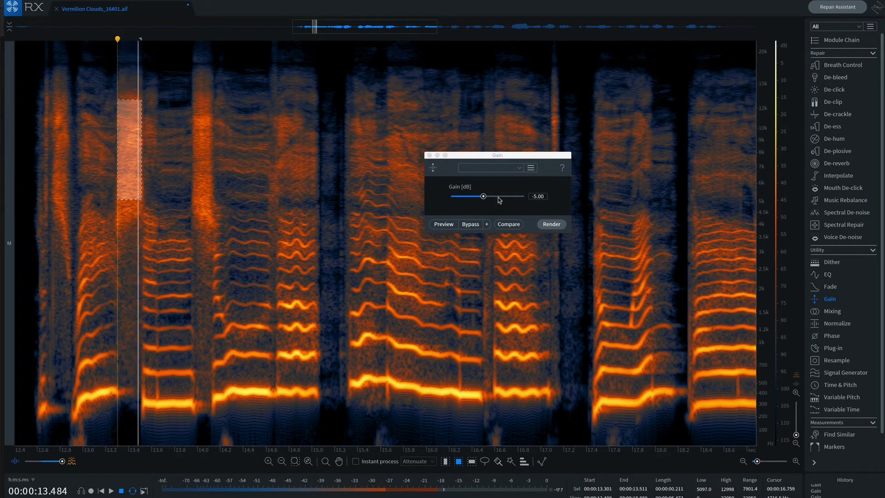
drag(484, 196, 486, 197)
click(555, 225)
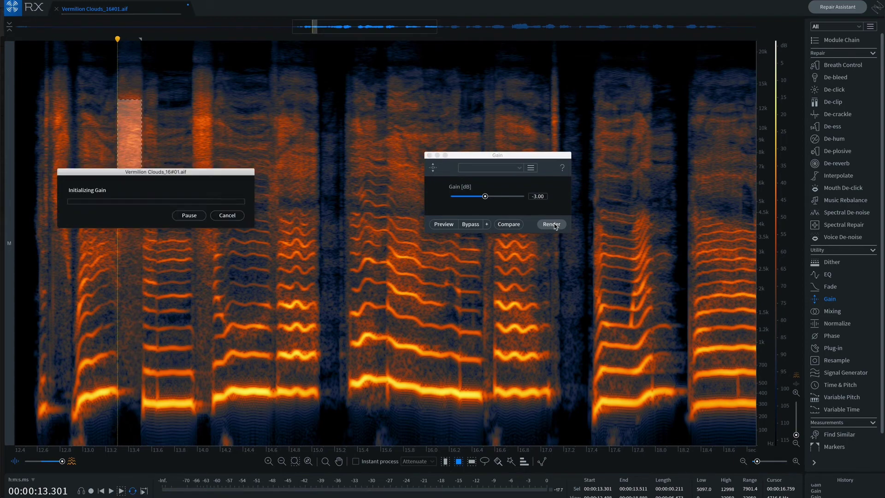
click(28, 136)
key(space)
key(space)
- Render Gain at -3 dB on the burst from 13.965 to 14.125 s between about 9.9 and 11.3 kHz, and play from 12.800 s
drag(193, 115, 212, 130)
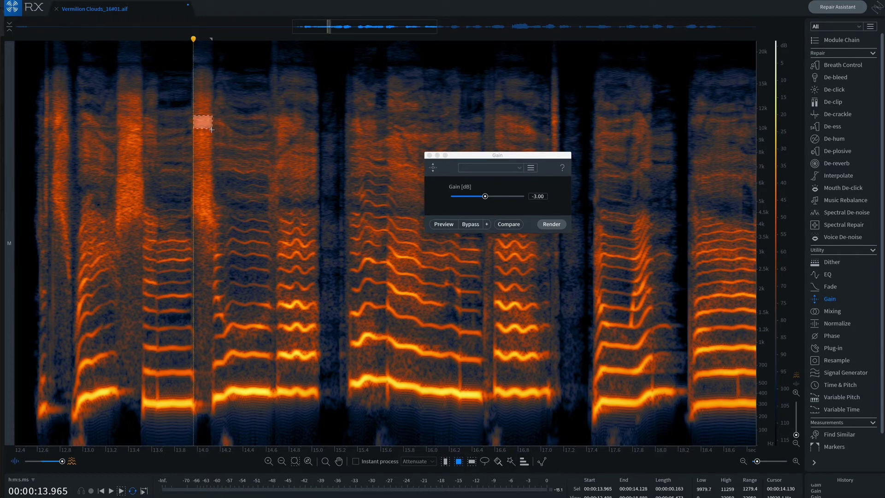
click(548, 227)
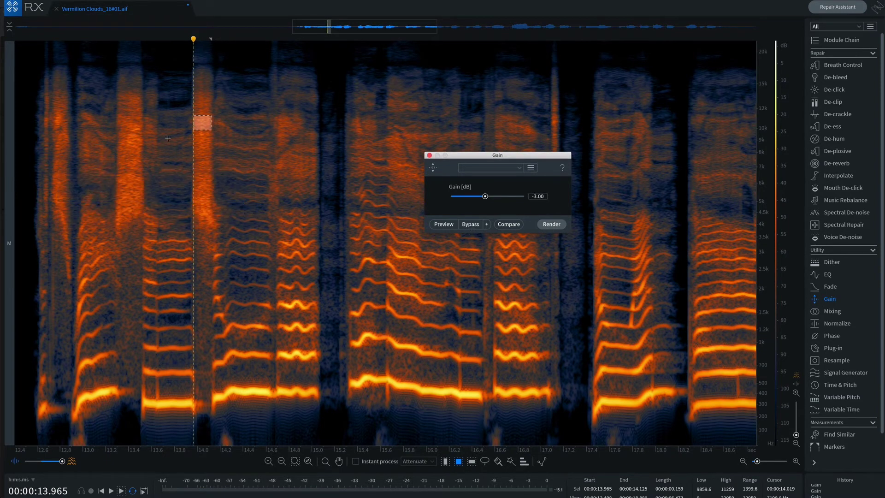
click(58, 130)
key(space)
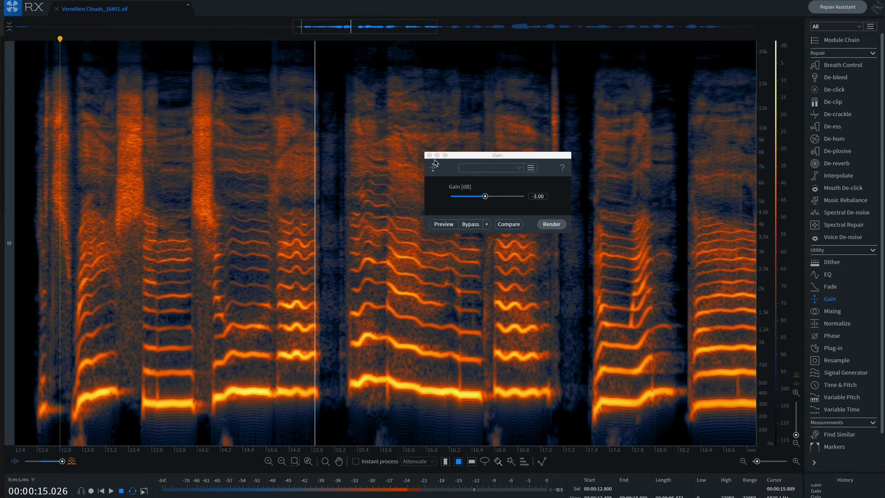
- Show the whole file with quieter content brightened in the spectrogram, and play the vocal from 12.000 s
drag(466, 157, 213, 186)
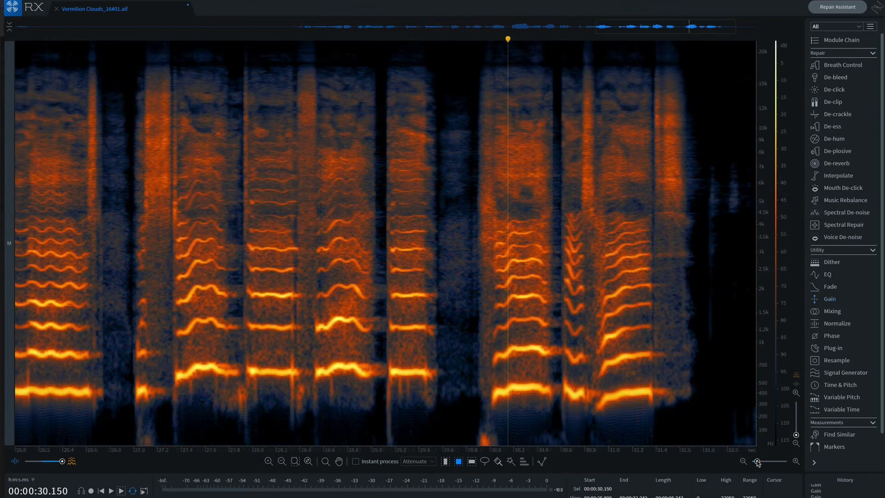
drag(758, 463, 752, 463)
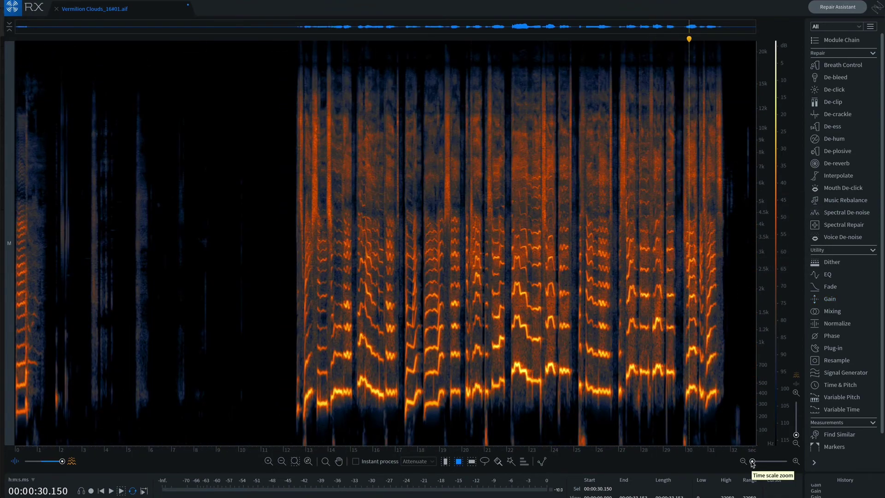
drag(783, 348, 774, 293)
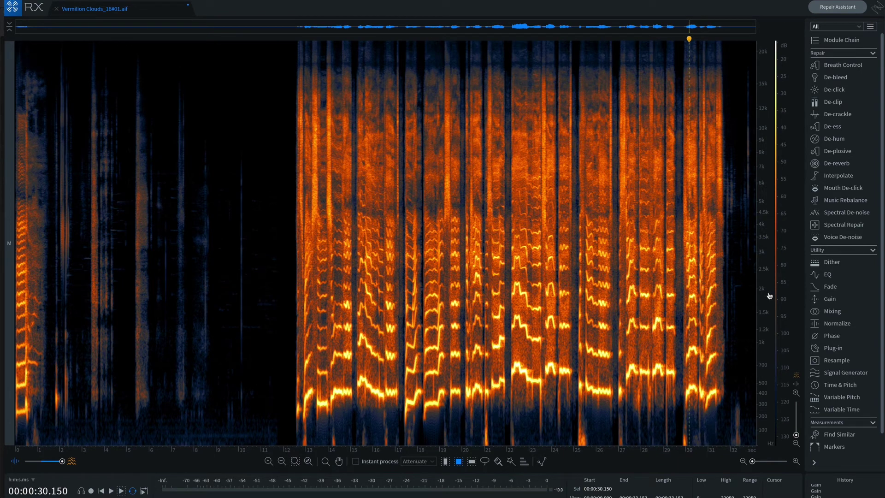
click(283, 275)
key(space)
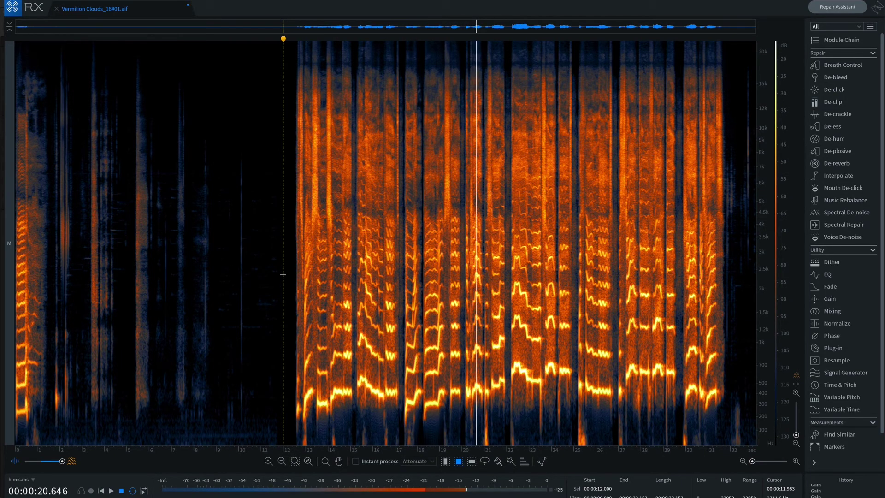
key(space)
- Silence the low-frequency burst from 20.847 to 21.376 s below about 196 Hz with Gain at -Inf dB, and play from 19.708 s
drag(481, 417, 492, 446)
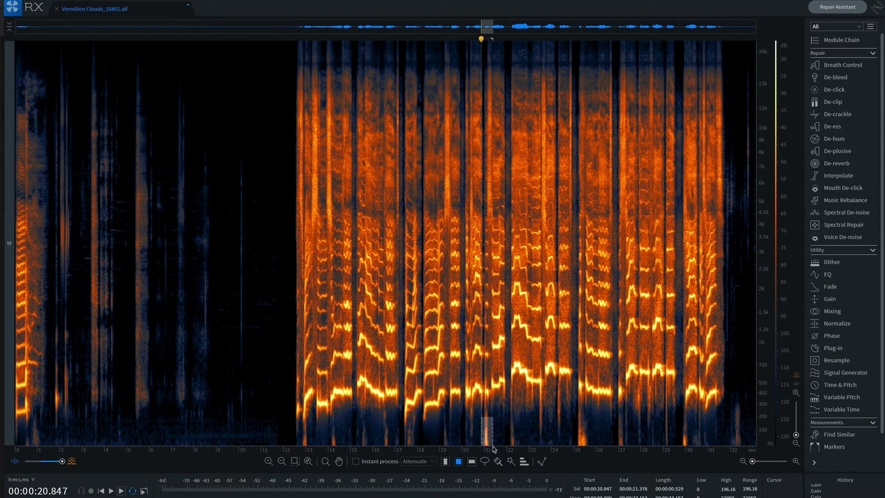
key(space)
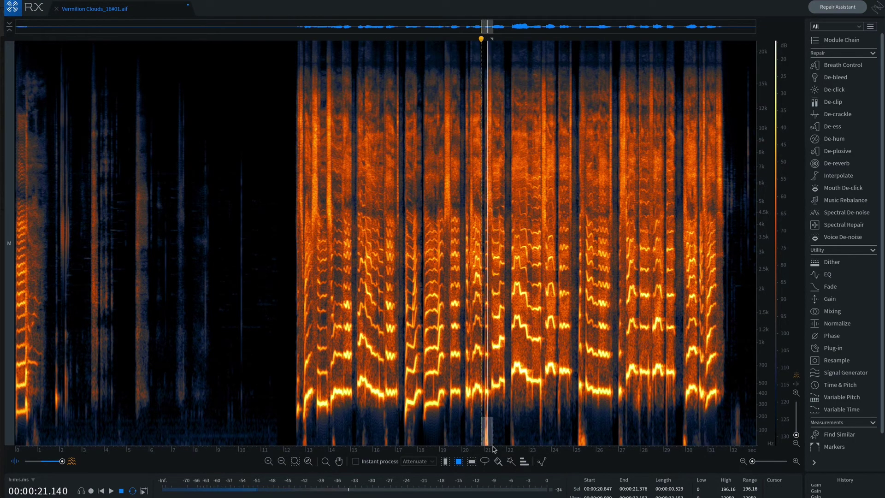
click(828, 299)
drag(733, 247, 702, 250)
click(805, 273)
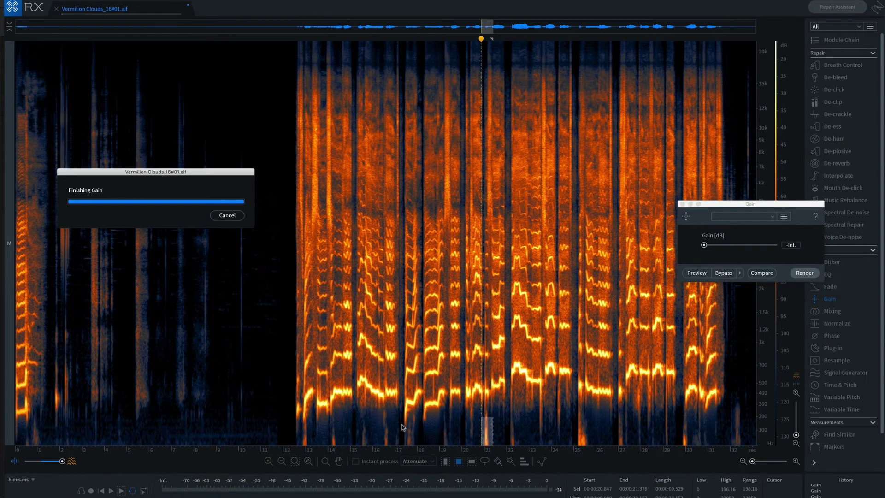
click(456, 385)
key(space)
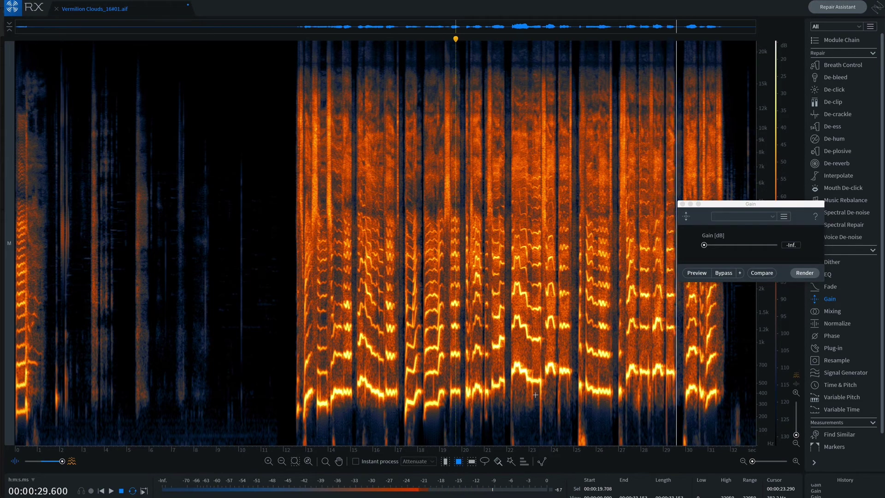
key(space)
click(683, 204)
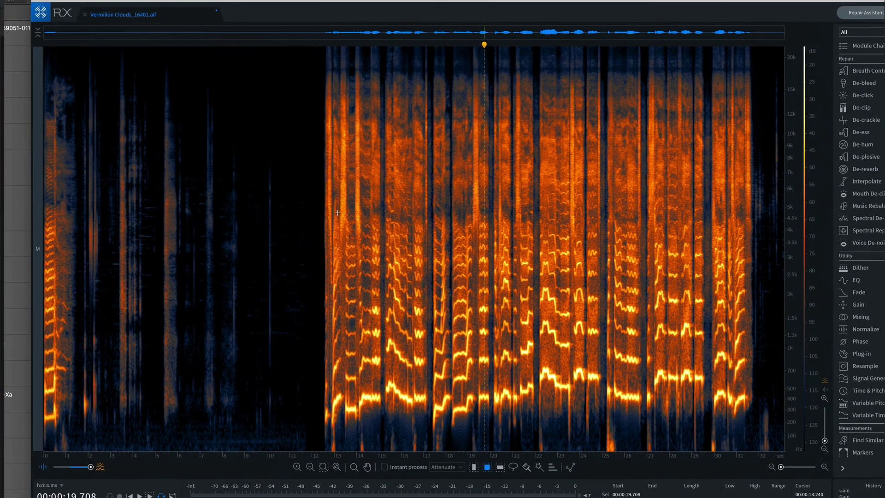
- Select the full-frequency noise from the file's start to 6.203 s and silence it with Gain at -Inf dB
key(t)
drag(180, 287, 44, 287)
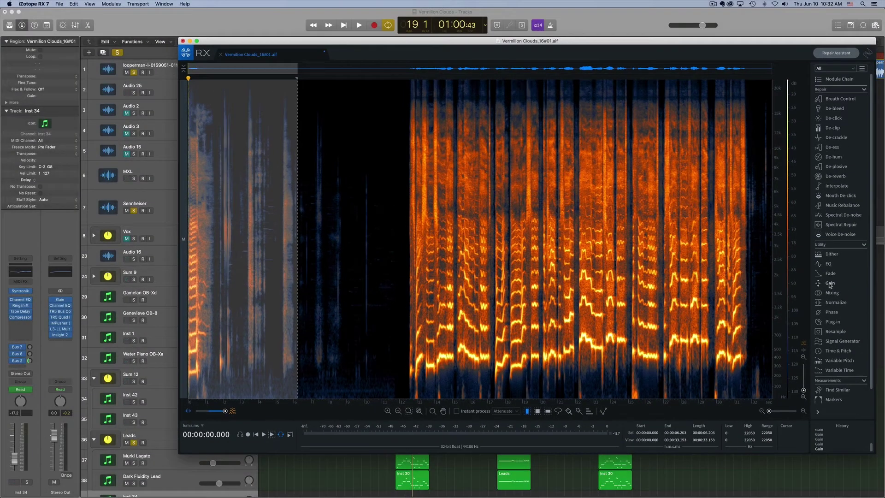
click(830, 283)
click(784, 258)
click(330, 223)
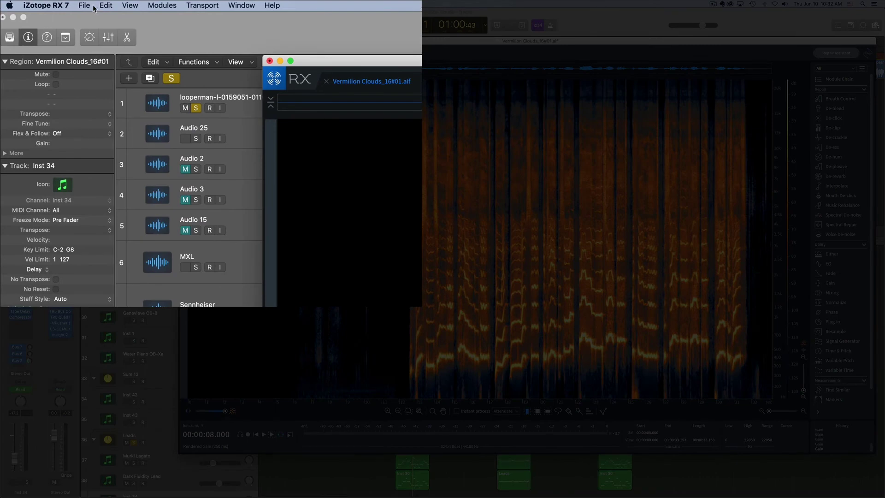
- Overwrite the original audio file with the cleaned version and close the editor window to return to Logic Pro
click(61, 5)
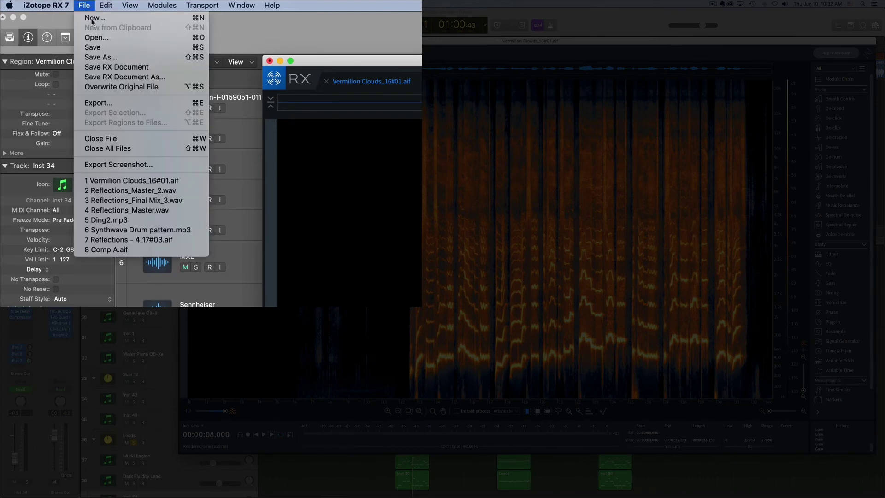
click(122, 87)
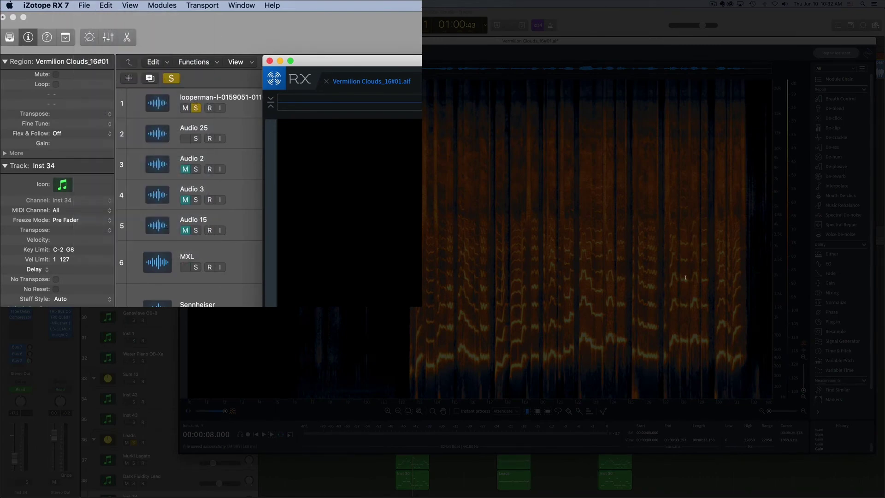
click(269, 62)
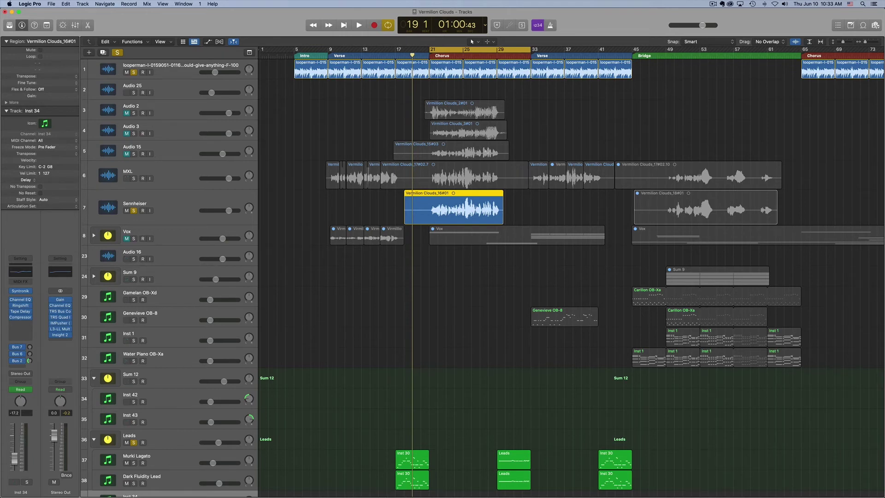
- Play the cleaned Sennheiser vocal region in the Logic Pro arrangement from bar 19 to about bar 29
key(space)
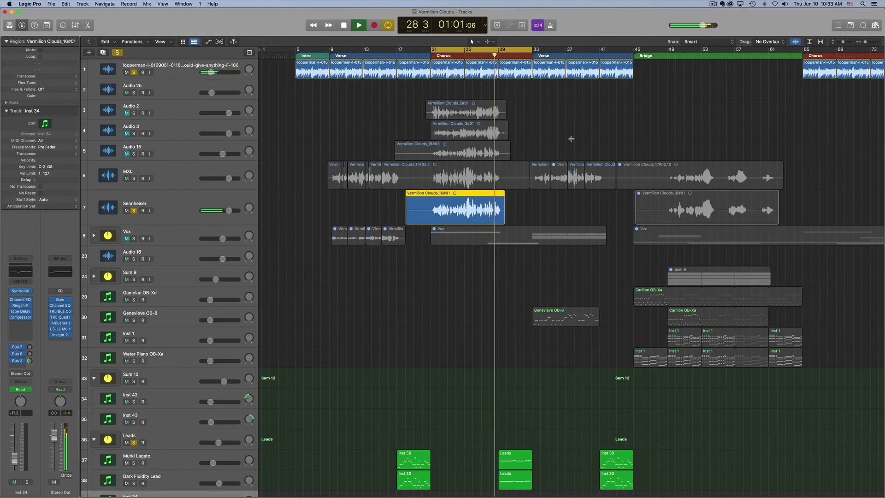
key(space)
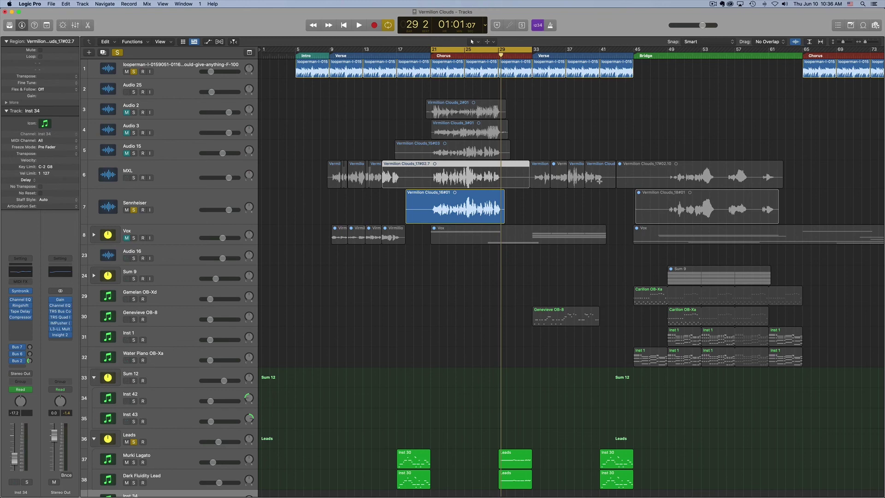
scroll(599, 181, up, 1)
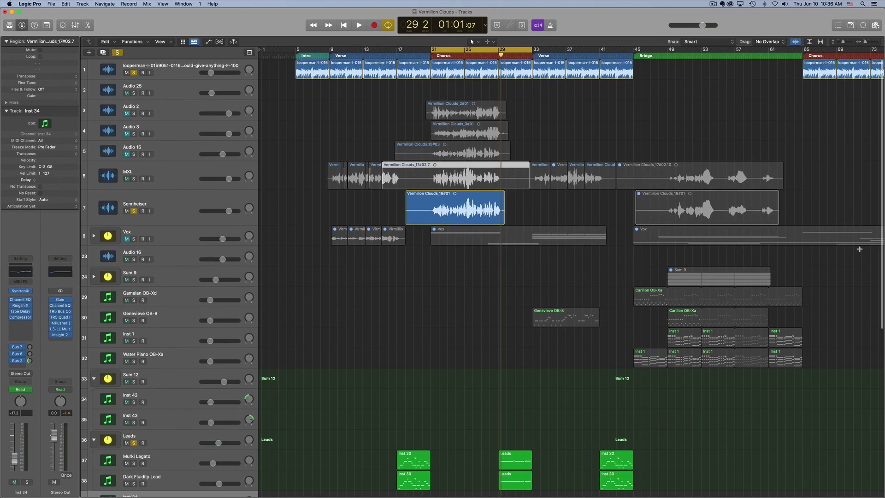